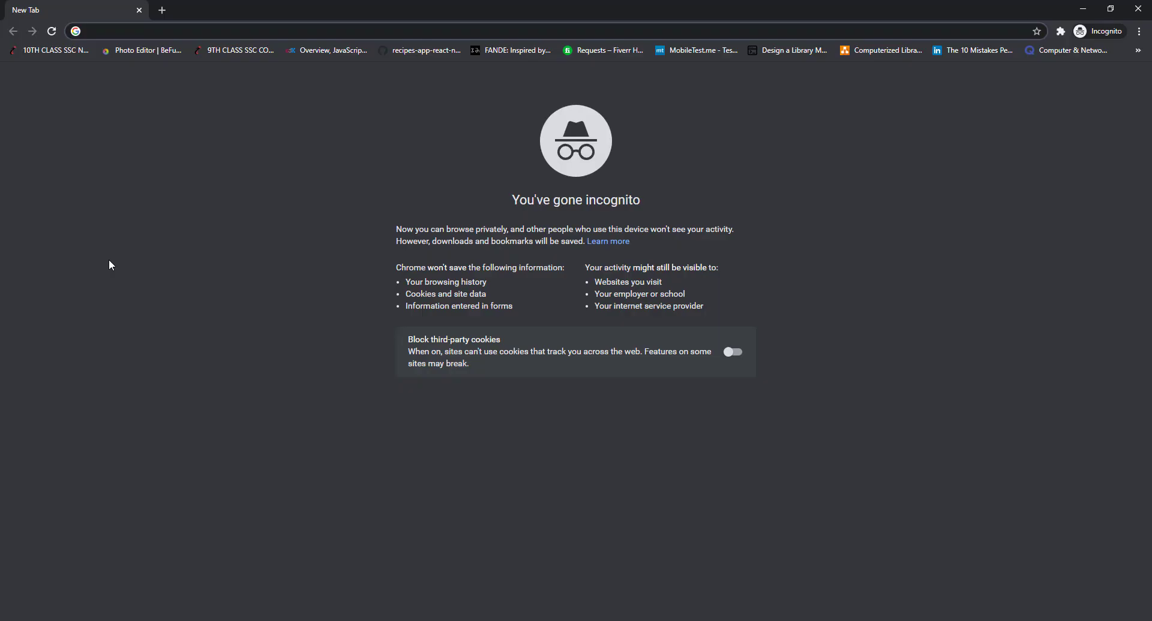
Load payoneer.com, check its Bengali web address, and close the Seasons Greetings promotion
text(payon)
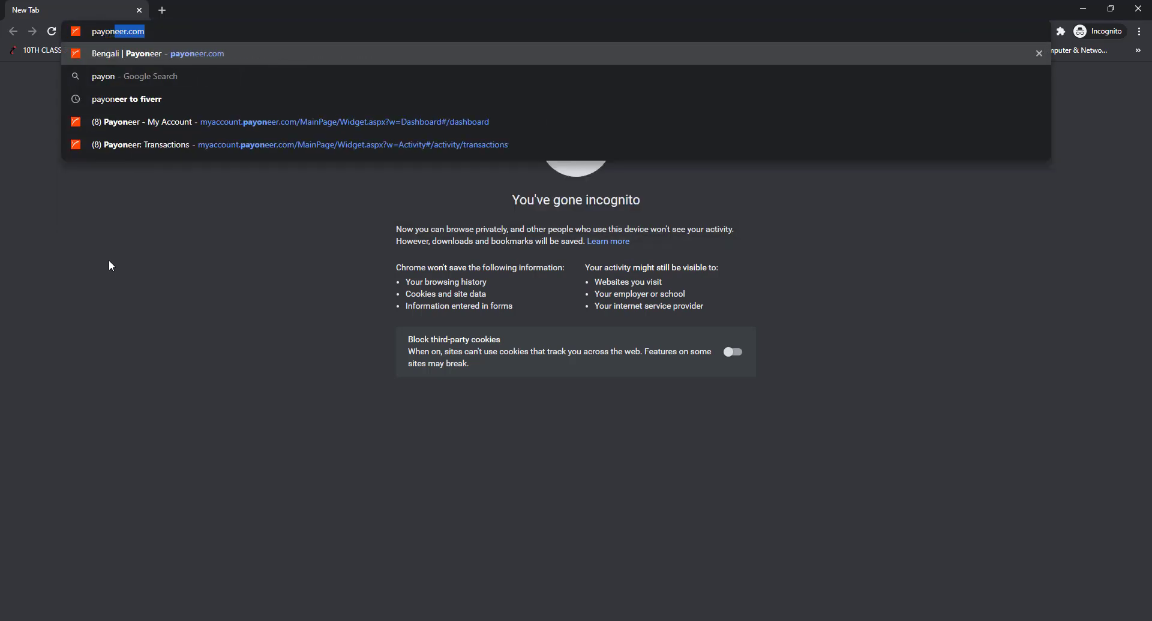
key(Return)
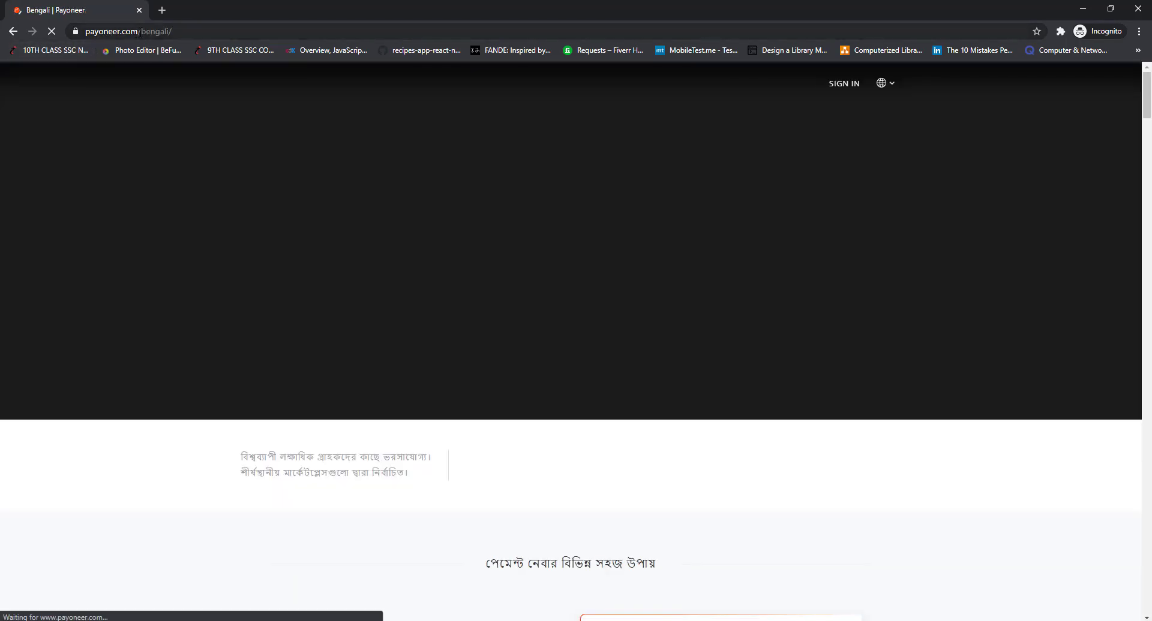
drag(85, 31, 186, 31)
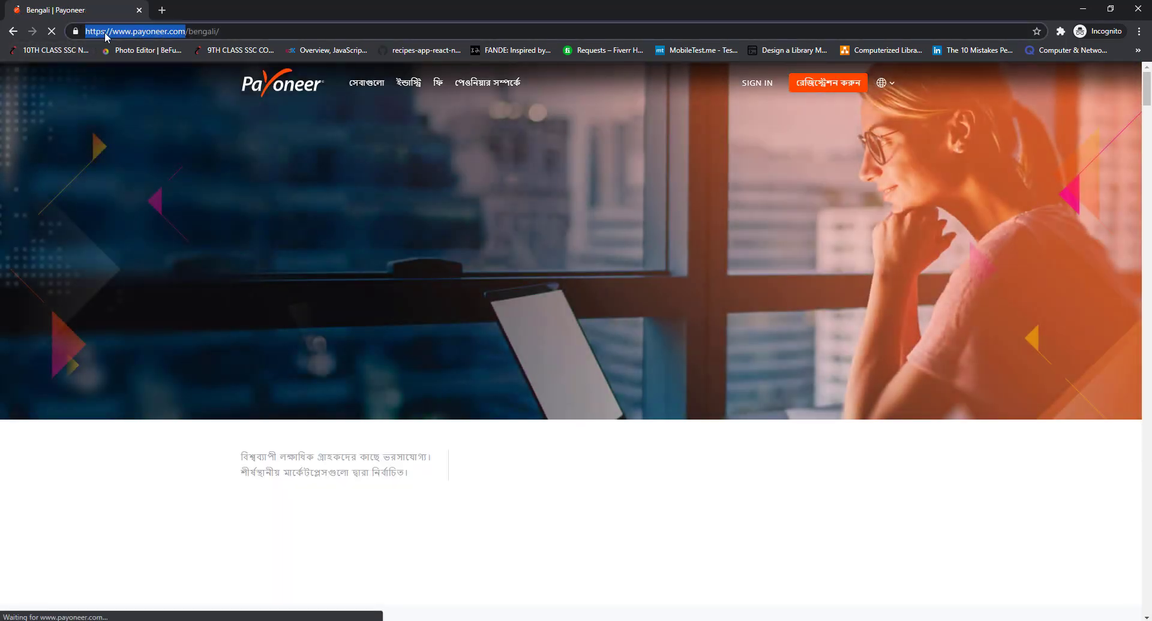
double_click(201, 31)
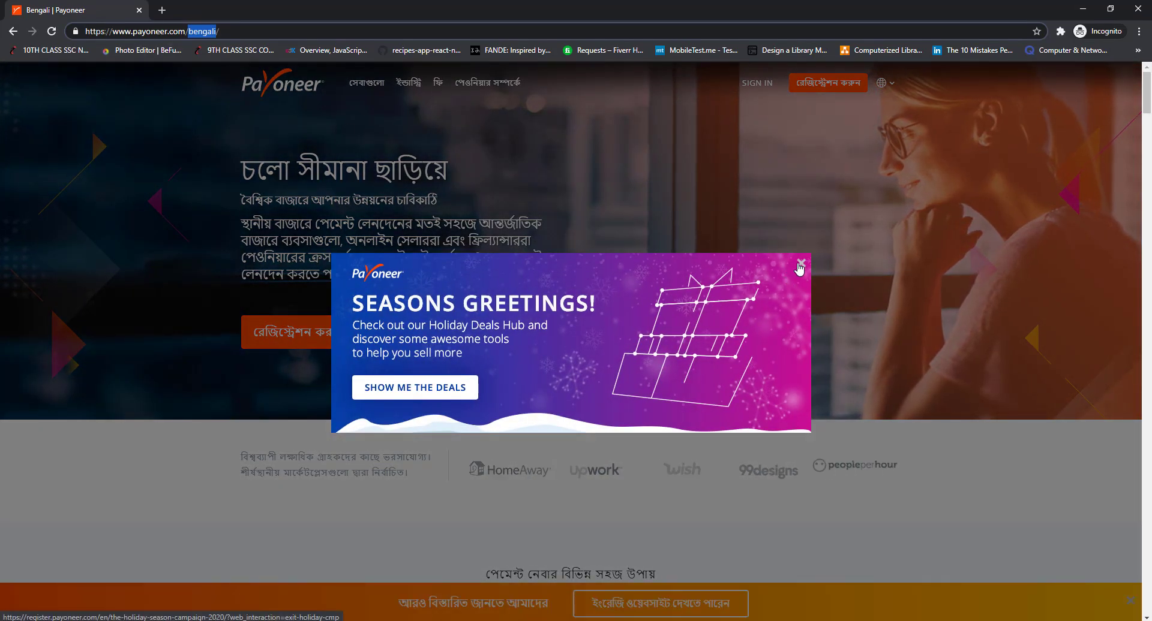
click(607, 150)
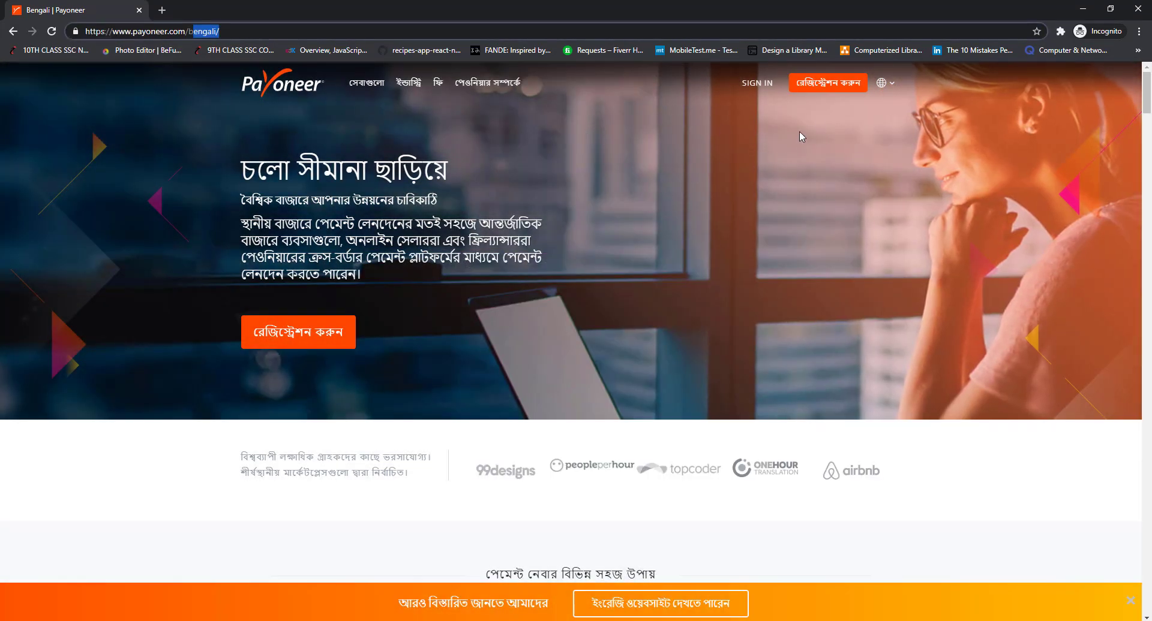
click(839, 84)
Start registration as Freelancer, paid by international clients, with less than $5,000 payment volume
click(840, 84)
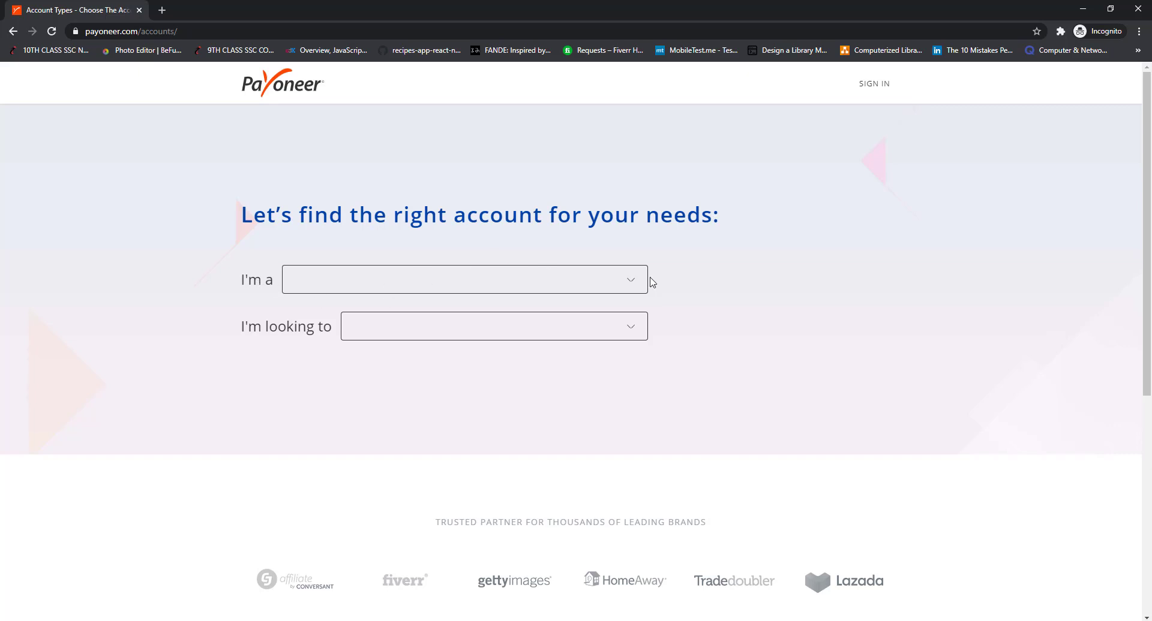
click(636, 282)
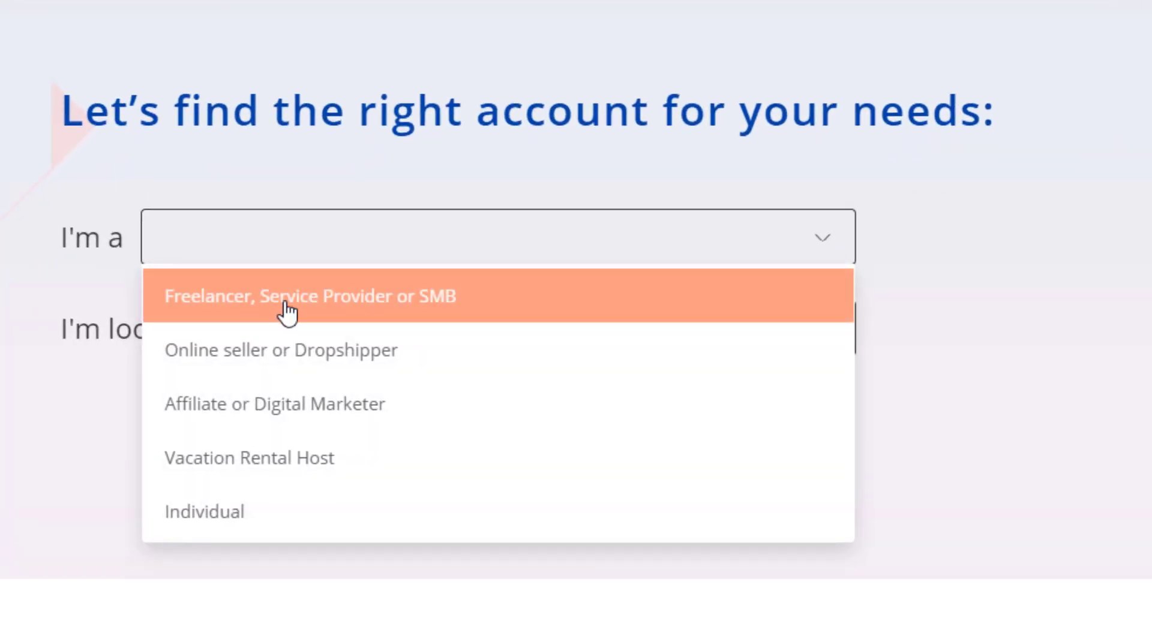
click(510, 313)
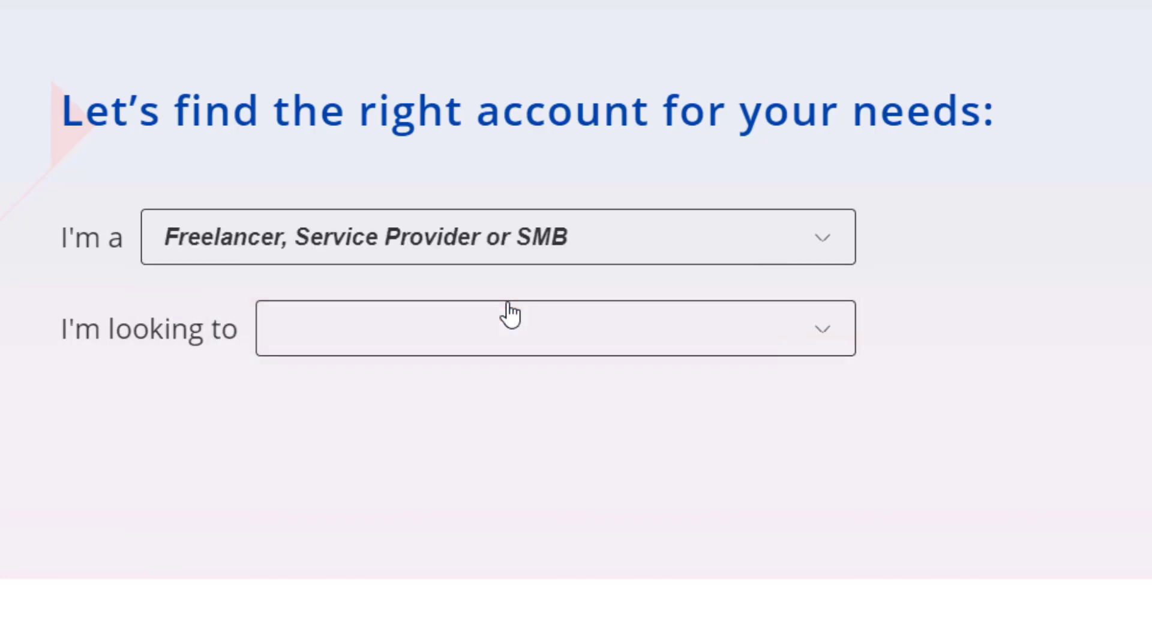
click(471, 340)
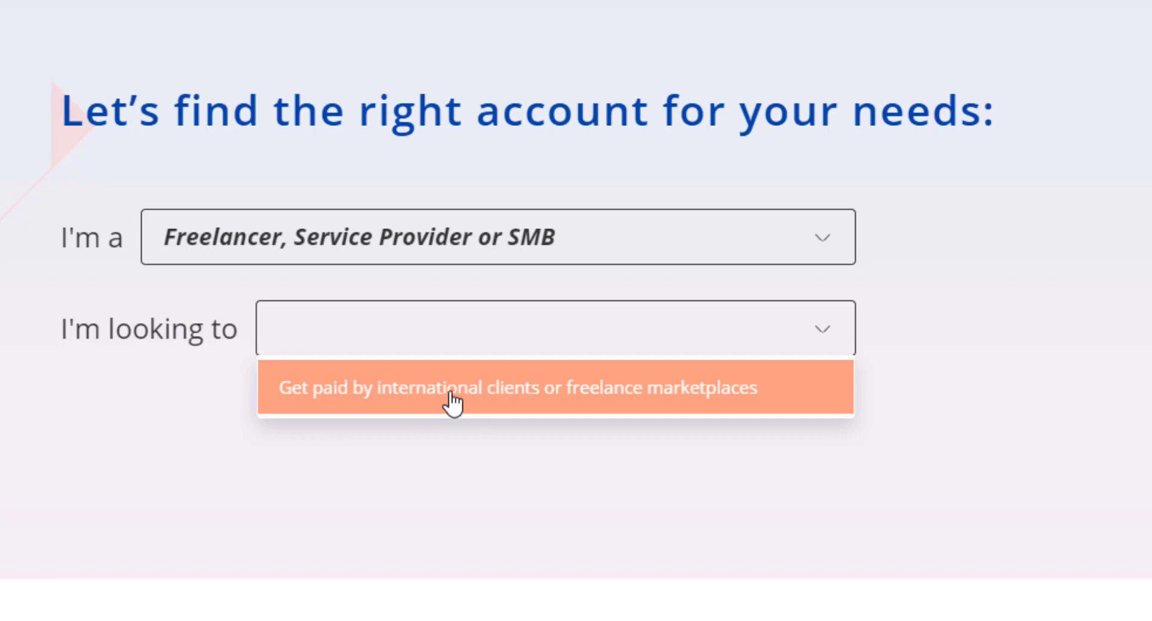
click(472, 401)
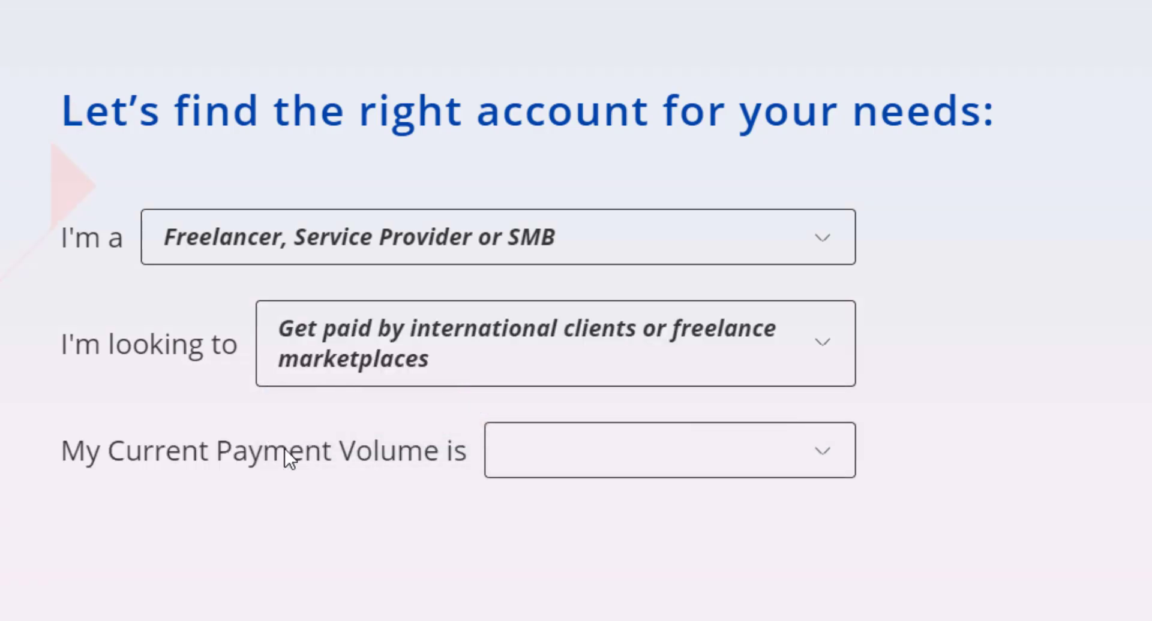
click(611, 461)
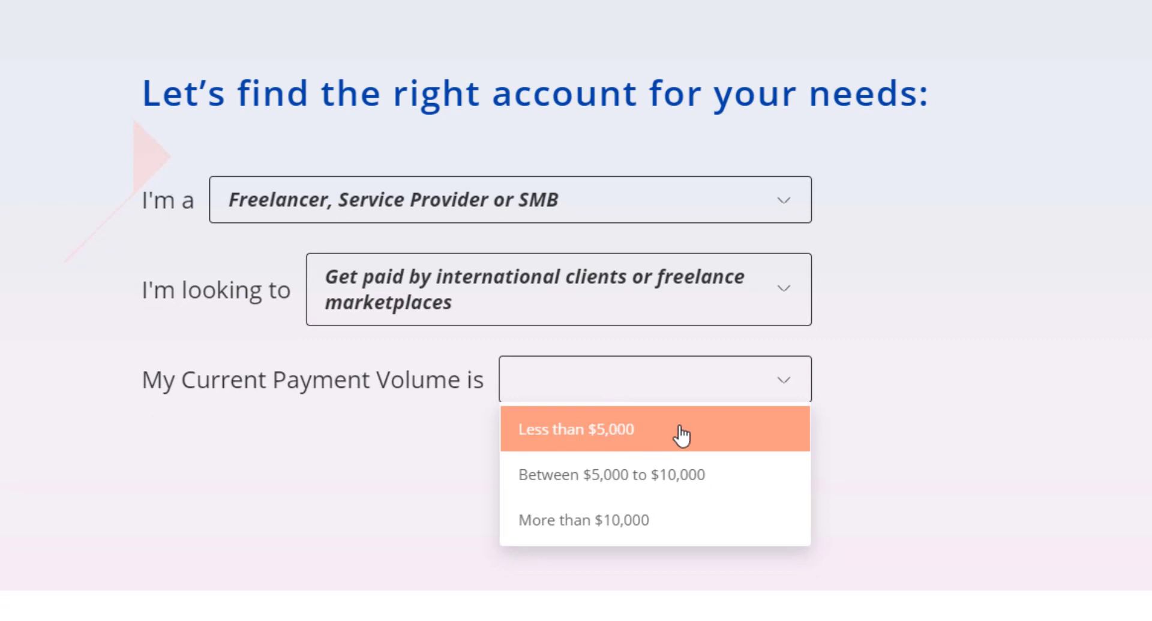
click(683, 433)
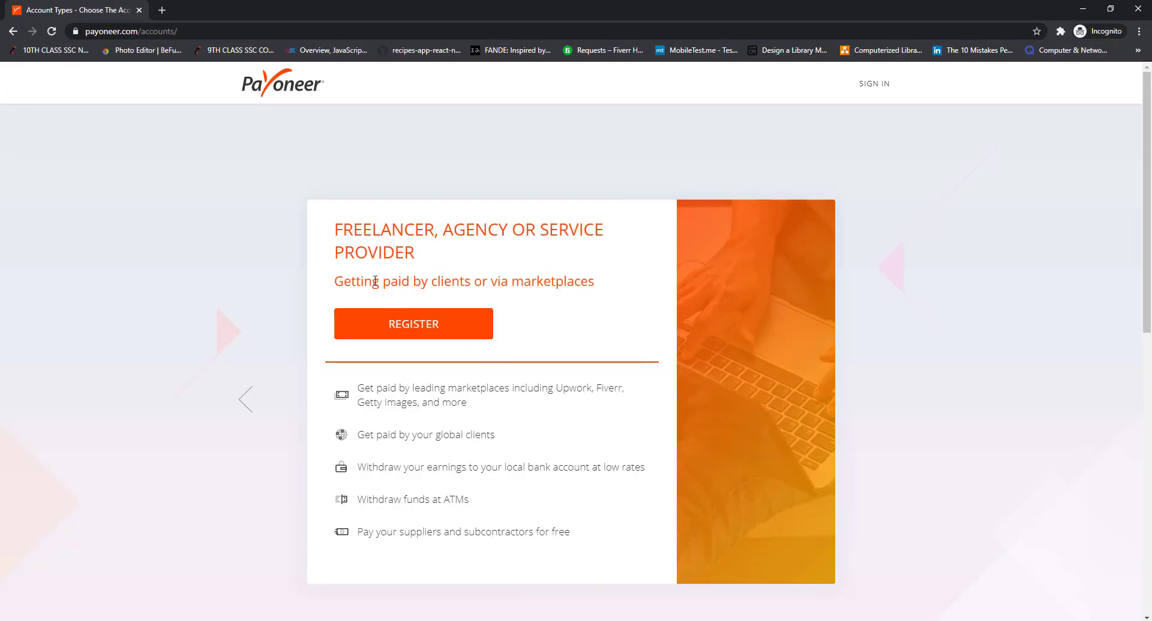
Register for the freelancer account and enter the applicant's first and last name
click(421, 329)
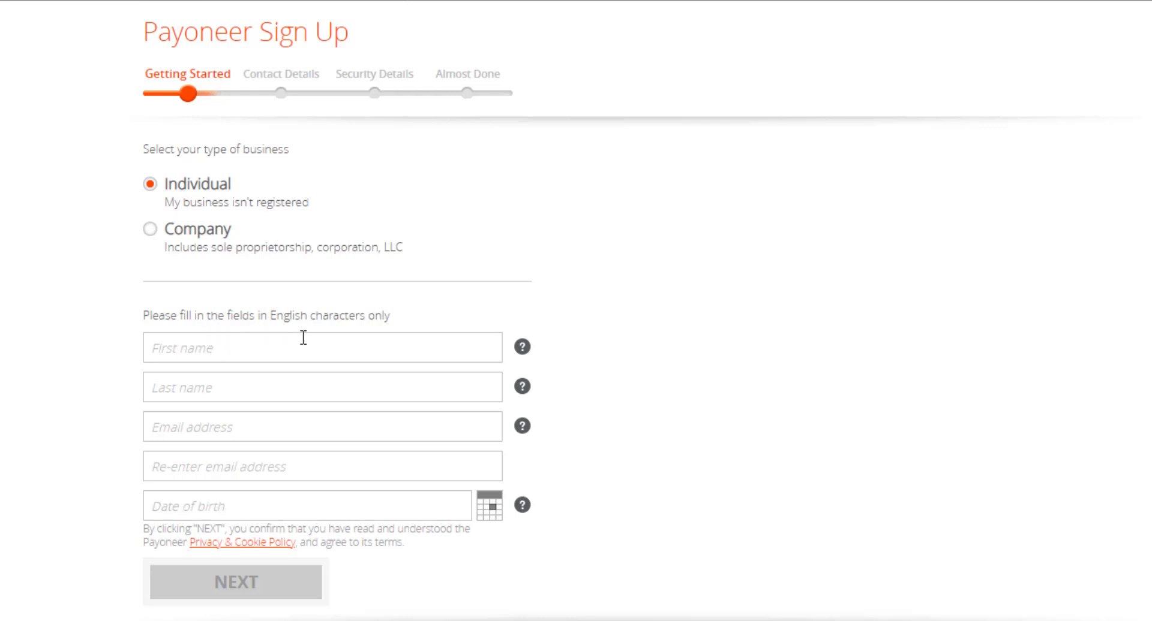
click(290, 353)
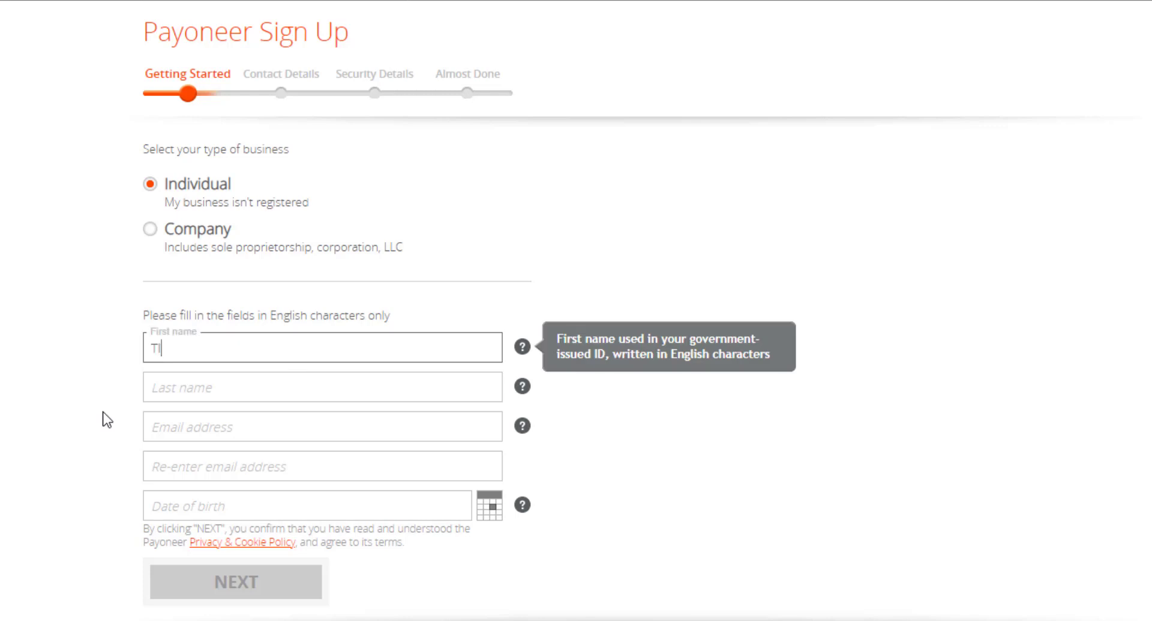
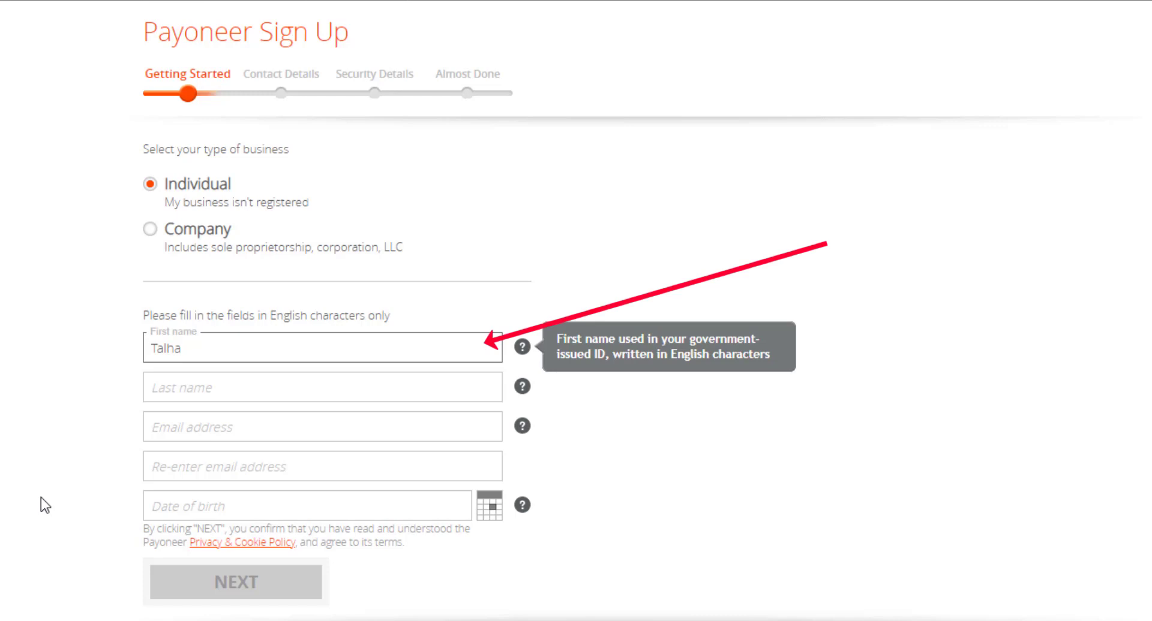
key(Tab)
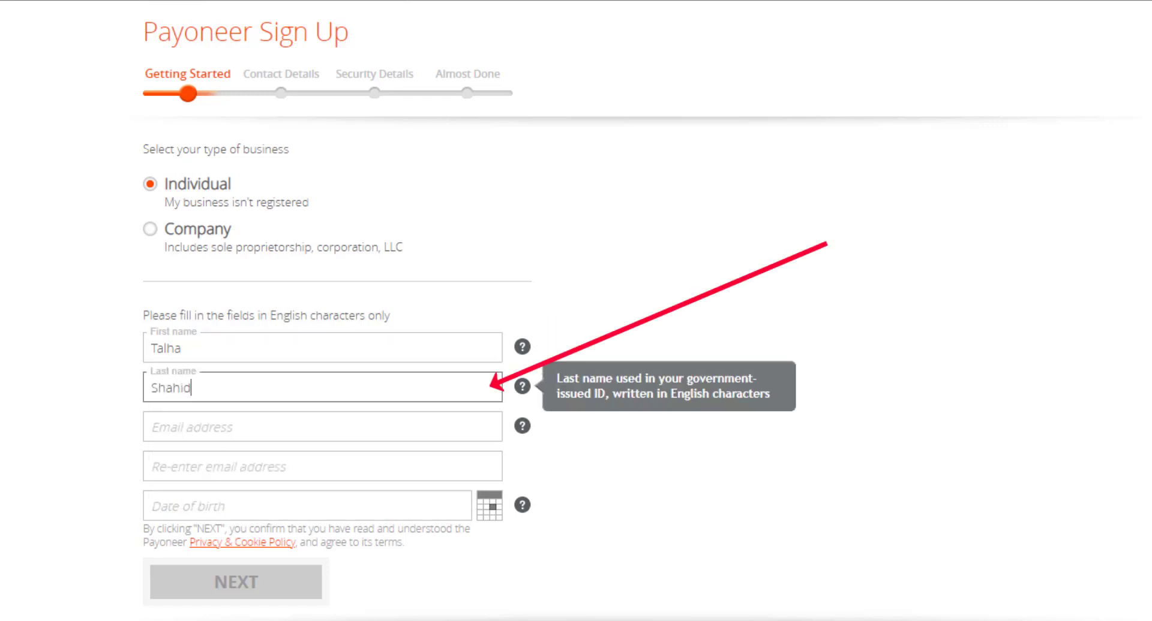
Paste the applicant's e-mail into both e-mail fields, fill the date of birth, and submit
click(209, 437)
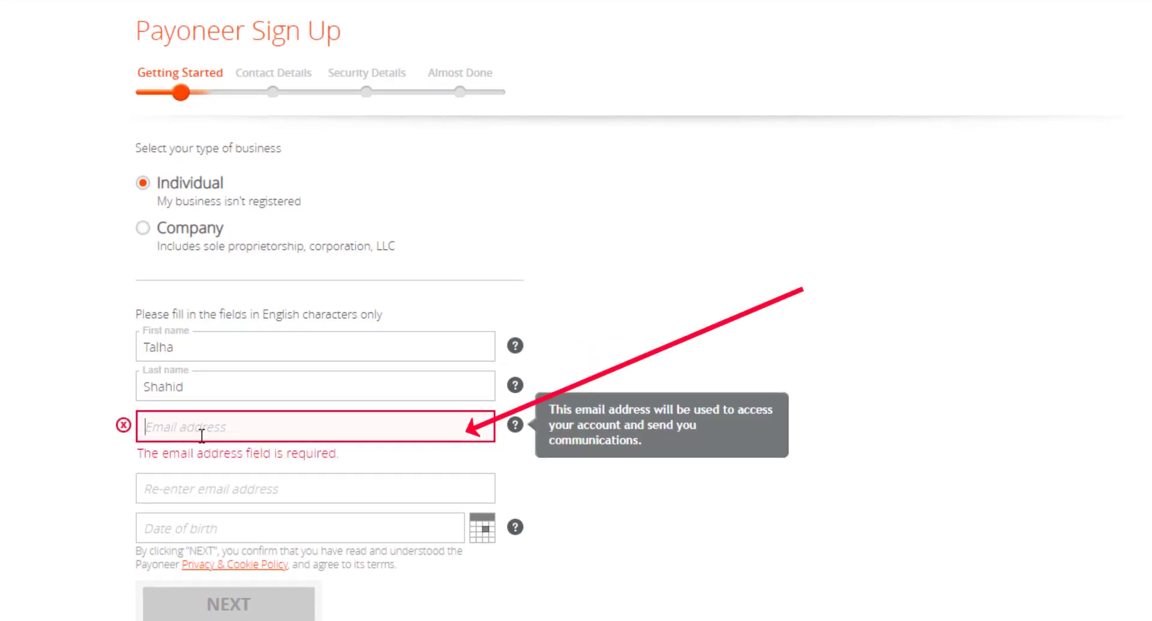
key(ctrl+v)
click(207, 491)
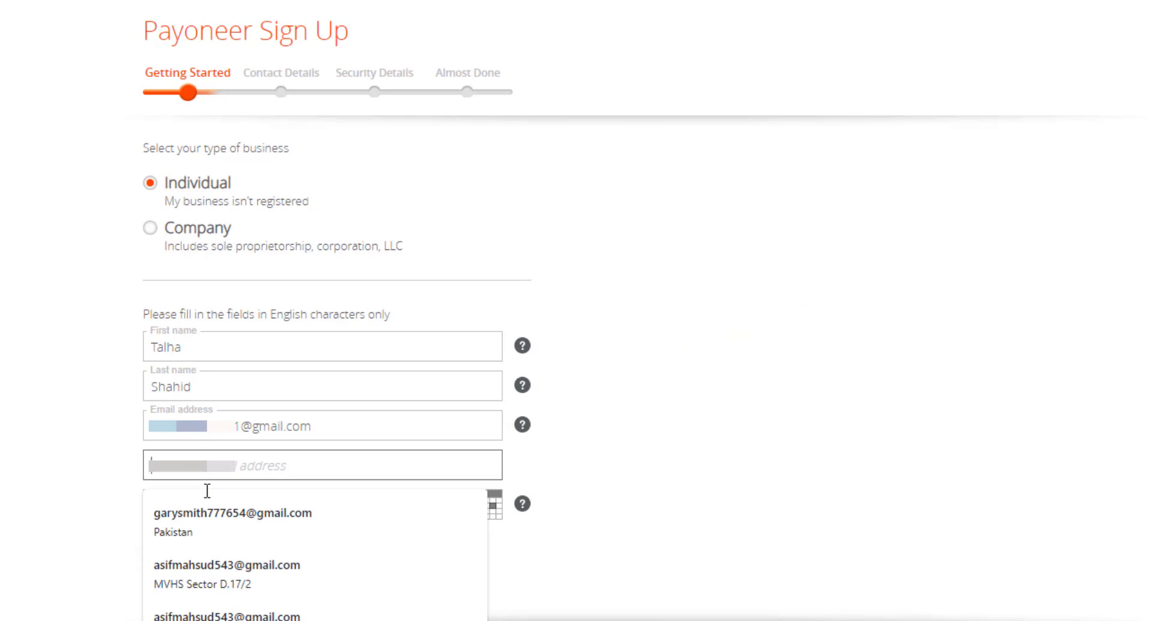
key(ctrl+v)
click(262, 512)
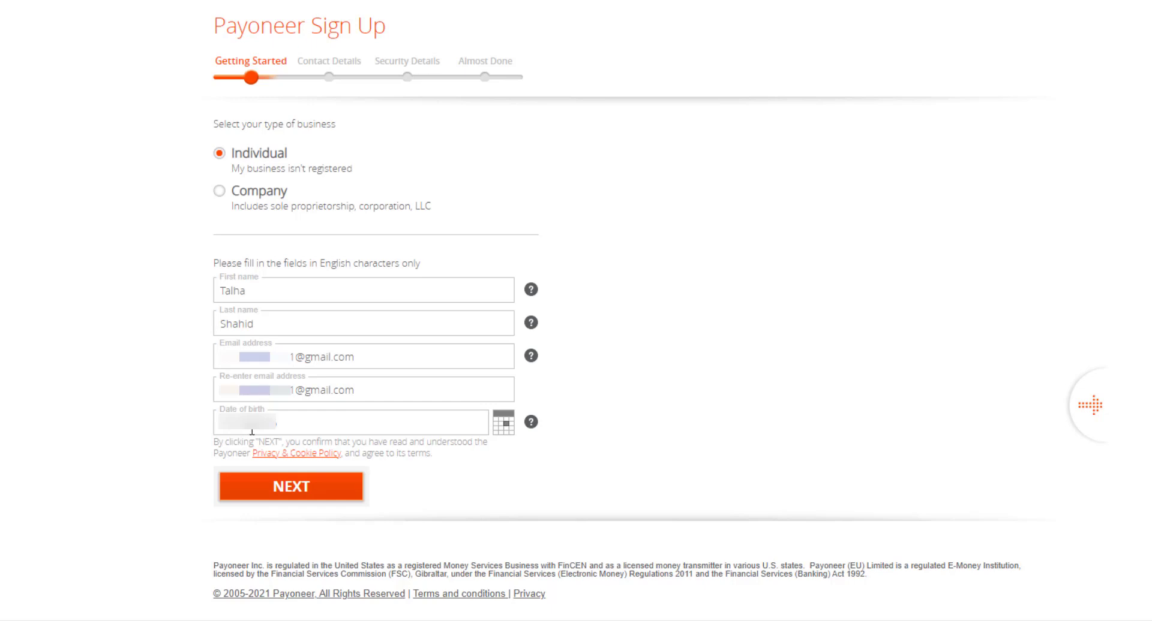
click(252, 493)
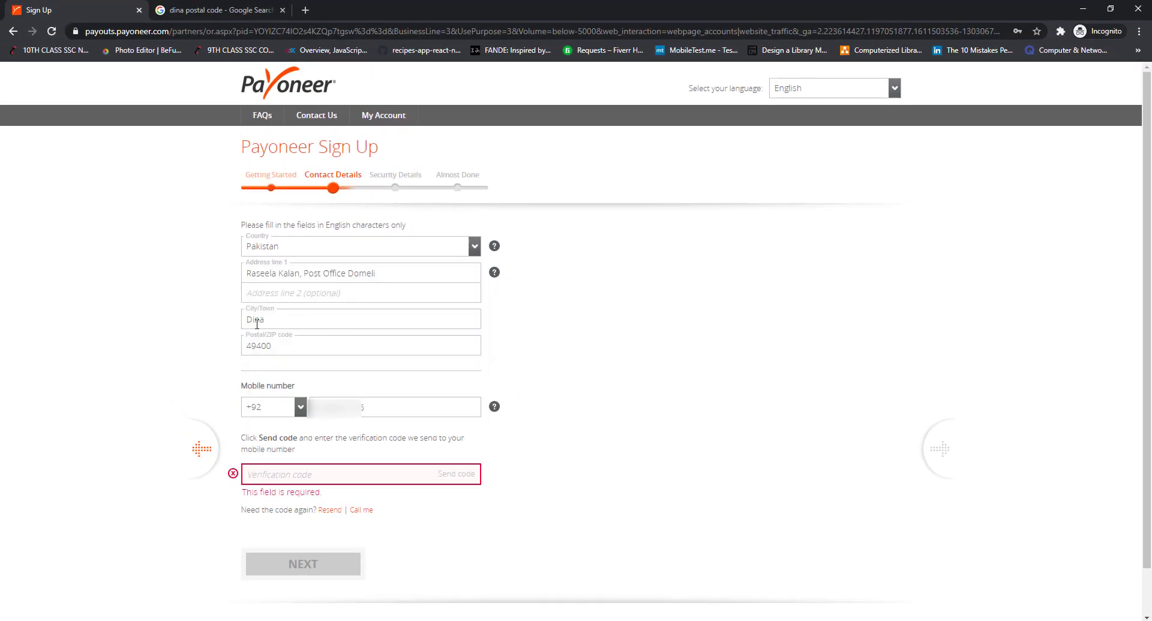
Copy the town's postal code from the Google search answer box
click(178, 11)
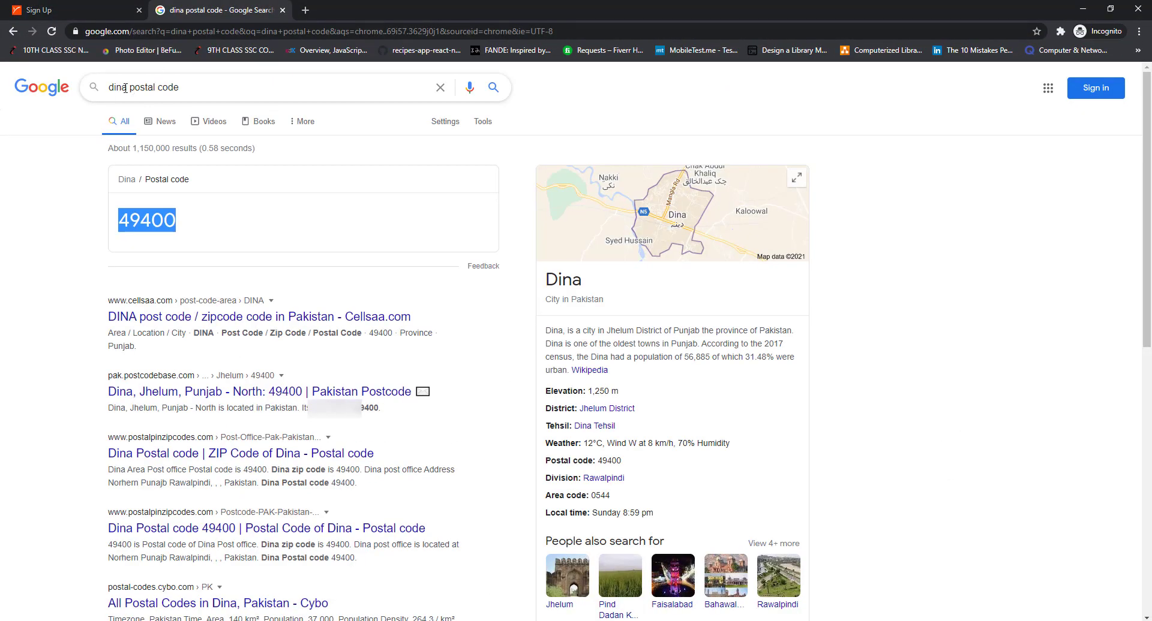
drag(125, 87, 193, 93)
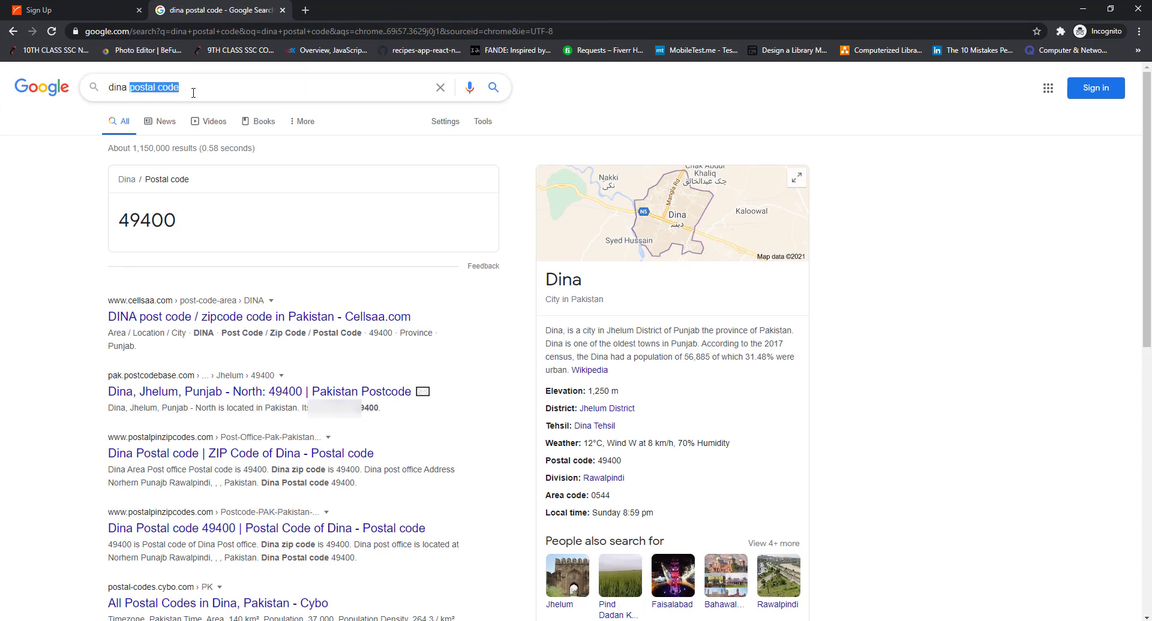
click(77, 158)
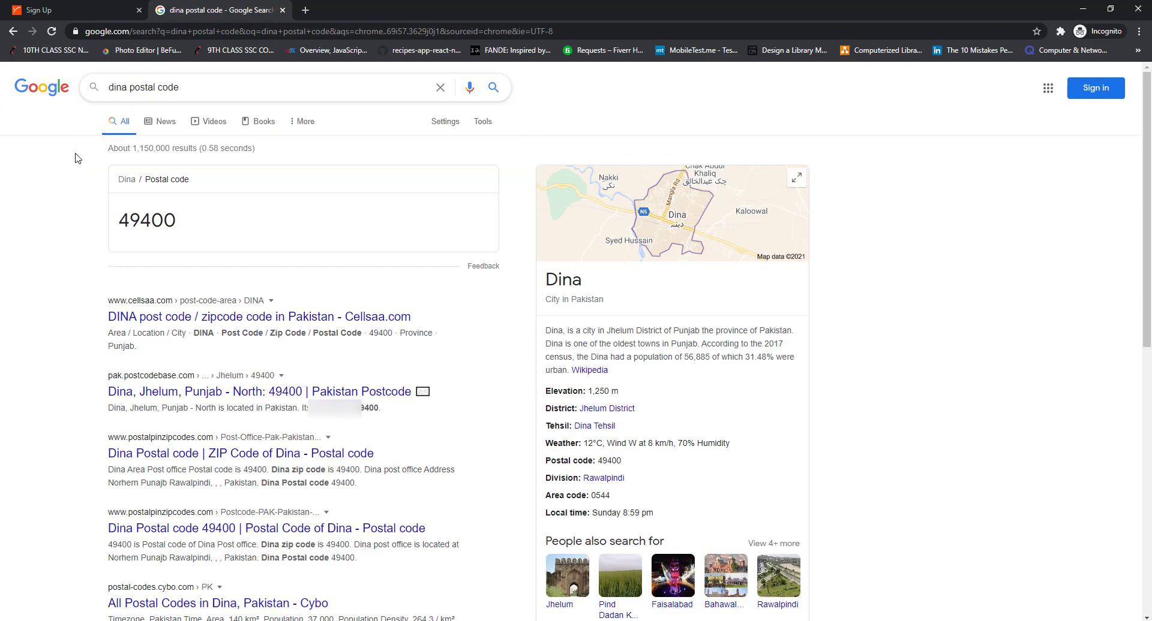
drag(121, 221, 183, 222)
click(127, 219)
right_click(153, 214)
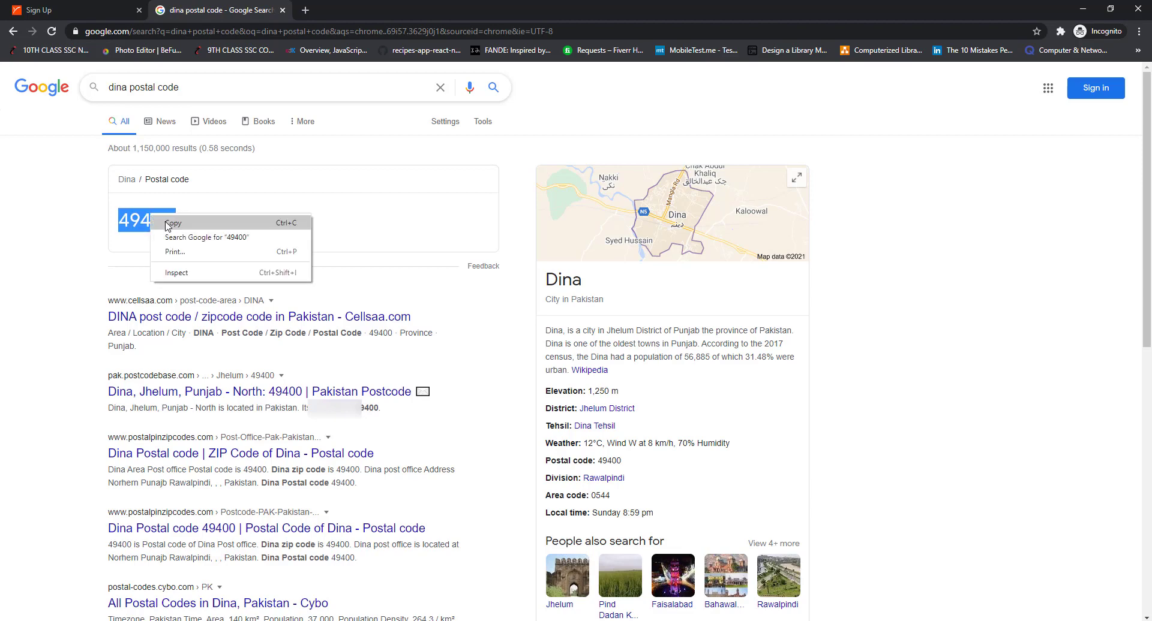
click(171, 222)
click(106, 204)
Check that the sign-up form's Postal/ZIP field already holds that postal code
click(42, 10)
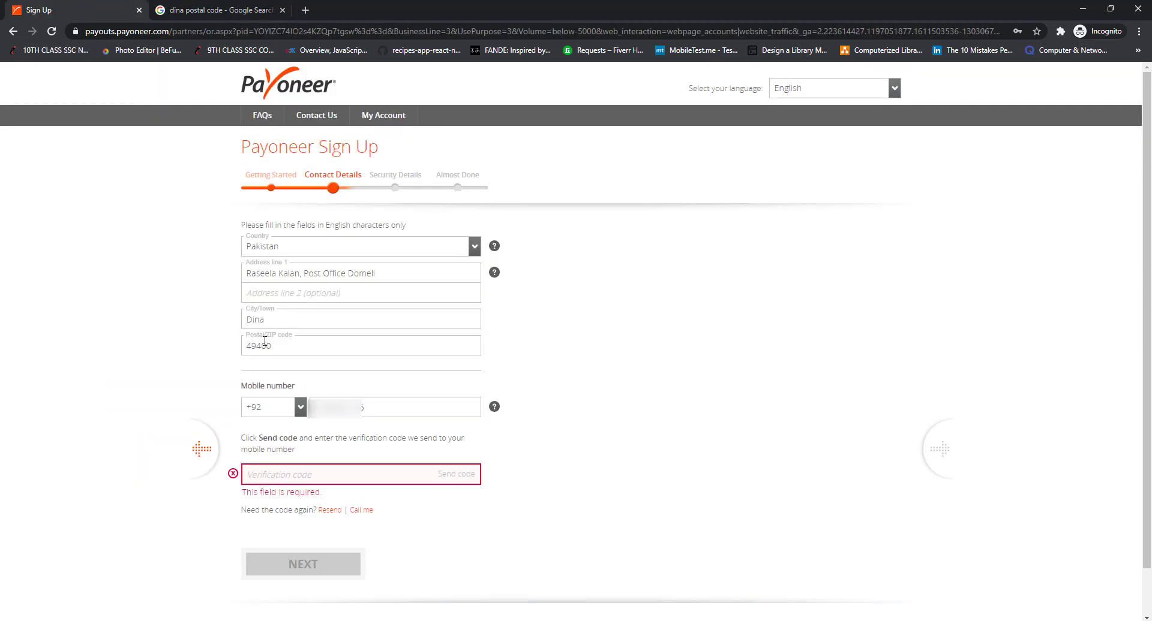
mouse_move(280, 345)
mouse_down()
mouse_move(243, 346)
mouse_move(273, 346)
mouse_up()
key(ctrl+c)
click(243, 347)
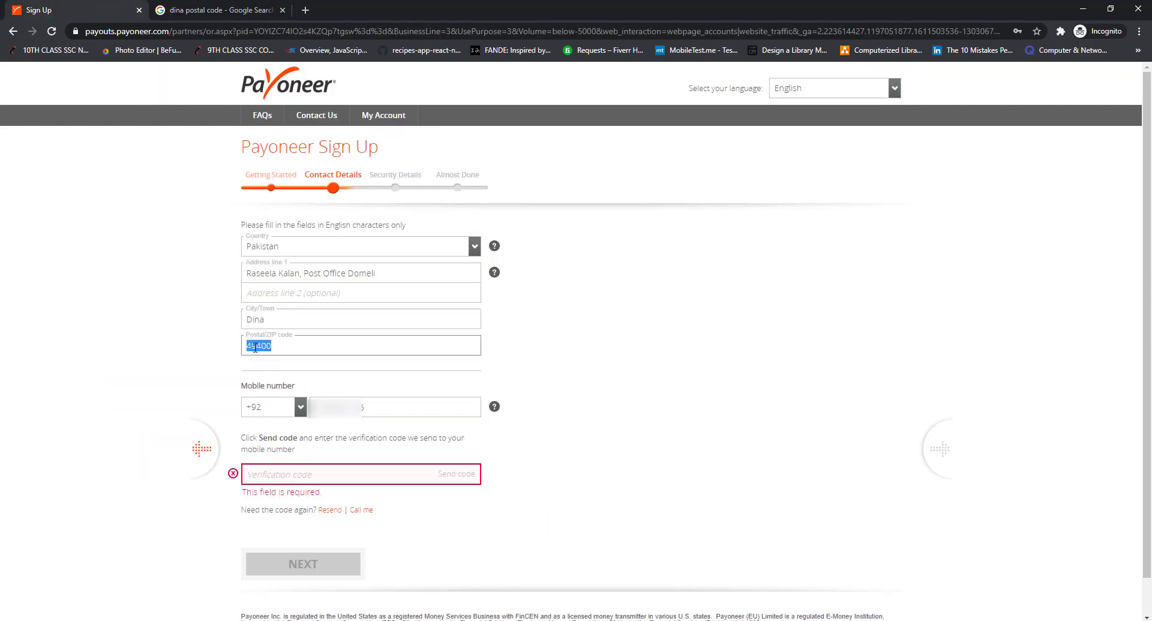
right_click(255, 348)
click(284, 408)
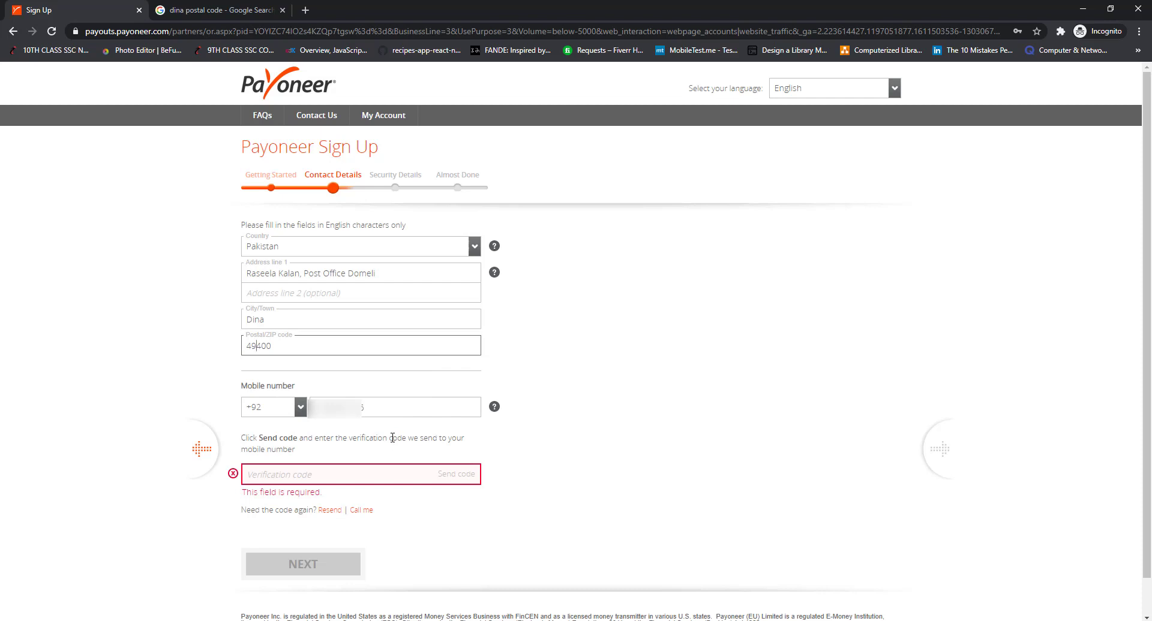
Enter the SMS verification code for the mobile number and submit Contact Details
click(291, 472)
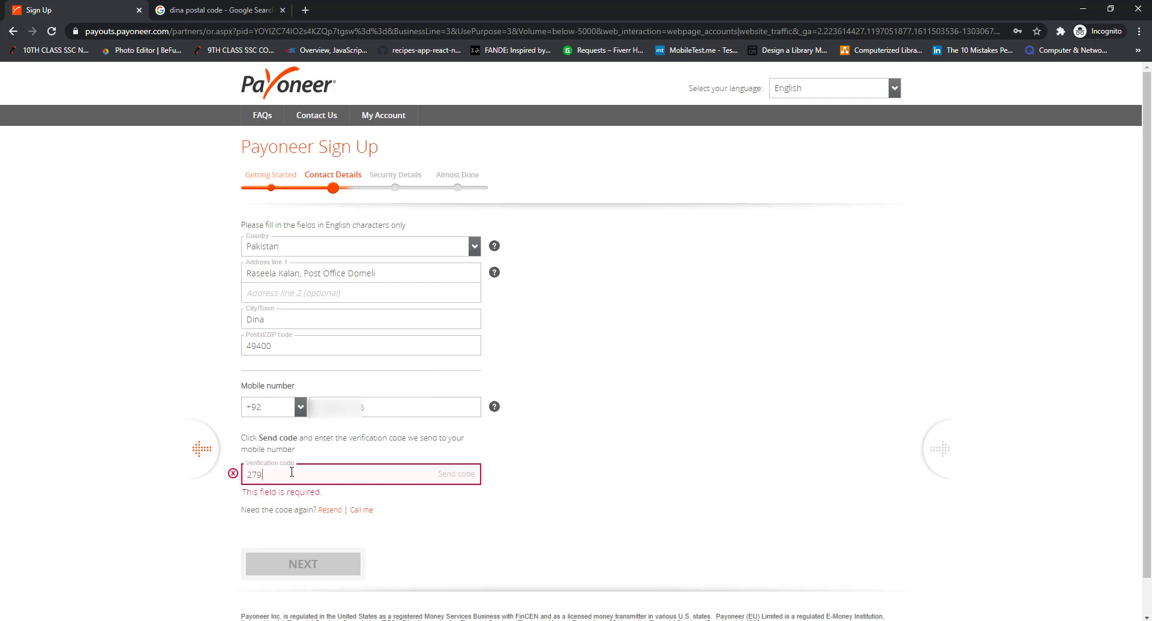
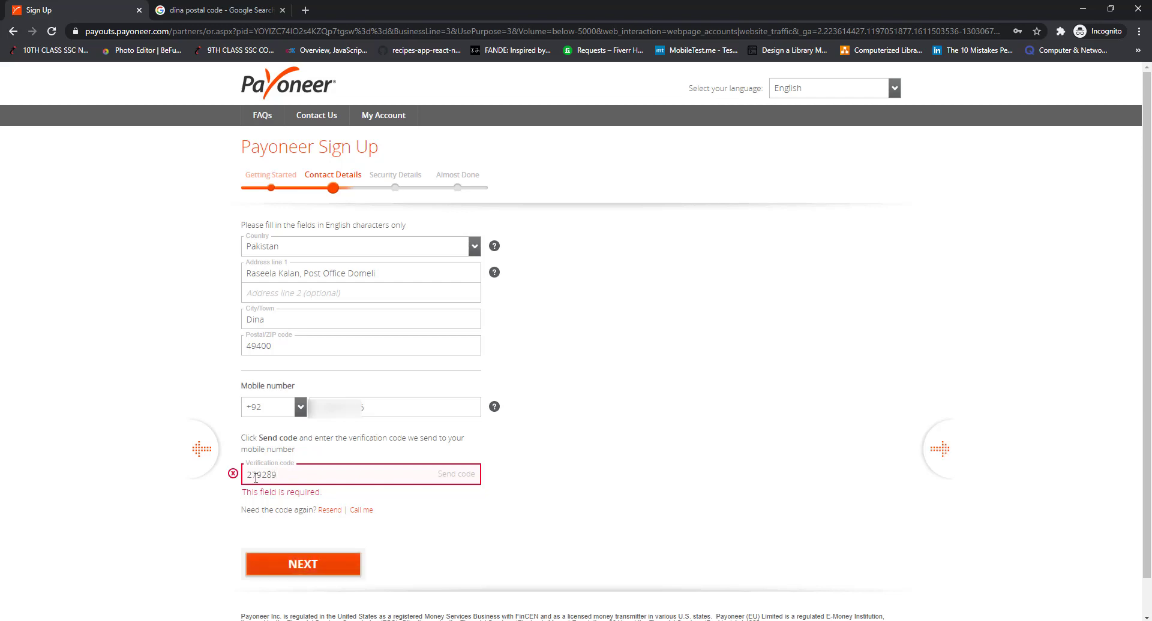
drag(255, 475, 267, 475)
click(273, 476)
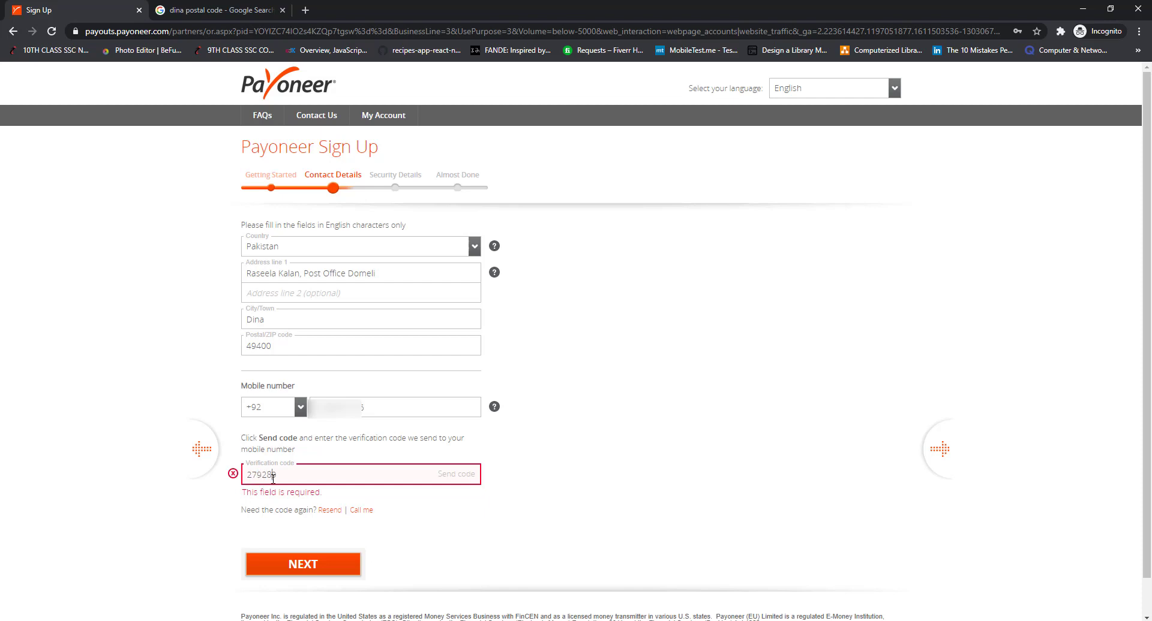
click(295, 567)
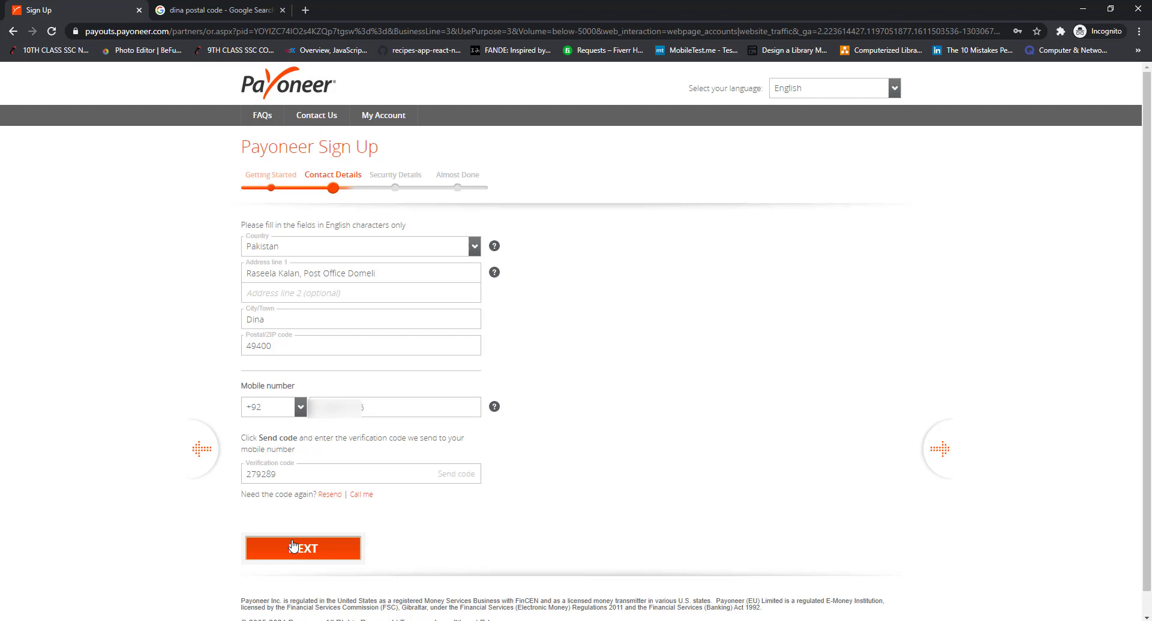
click(293, 547)
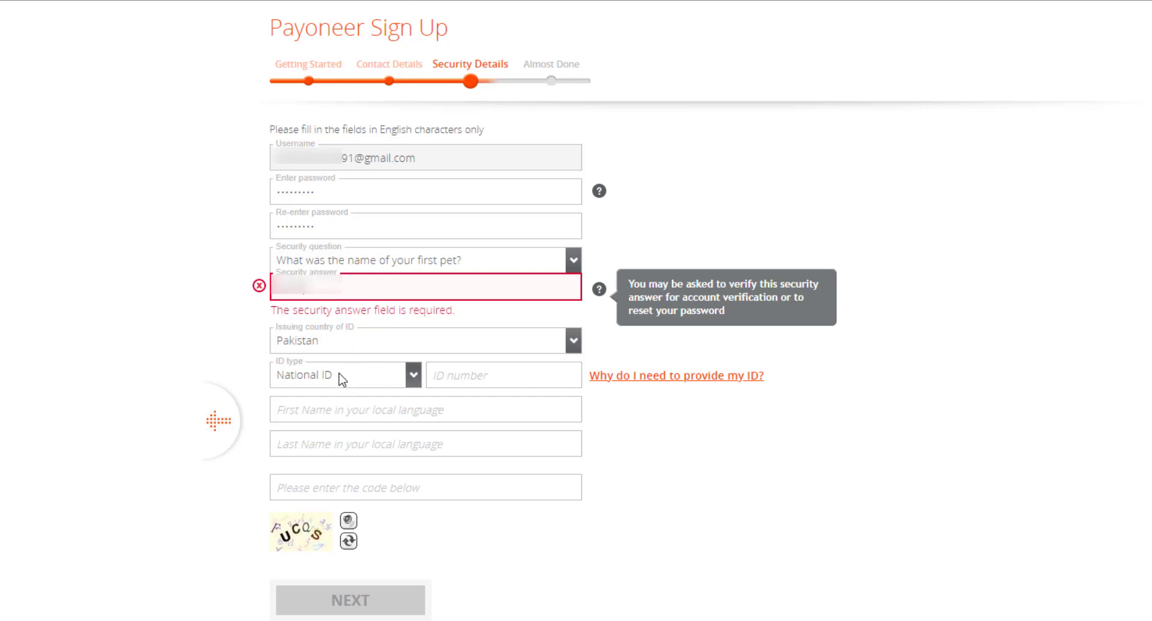
Enter the national ID number and fill in the first and last name fields
click(458, 377)
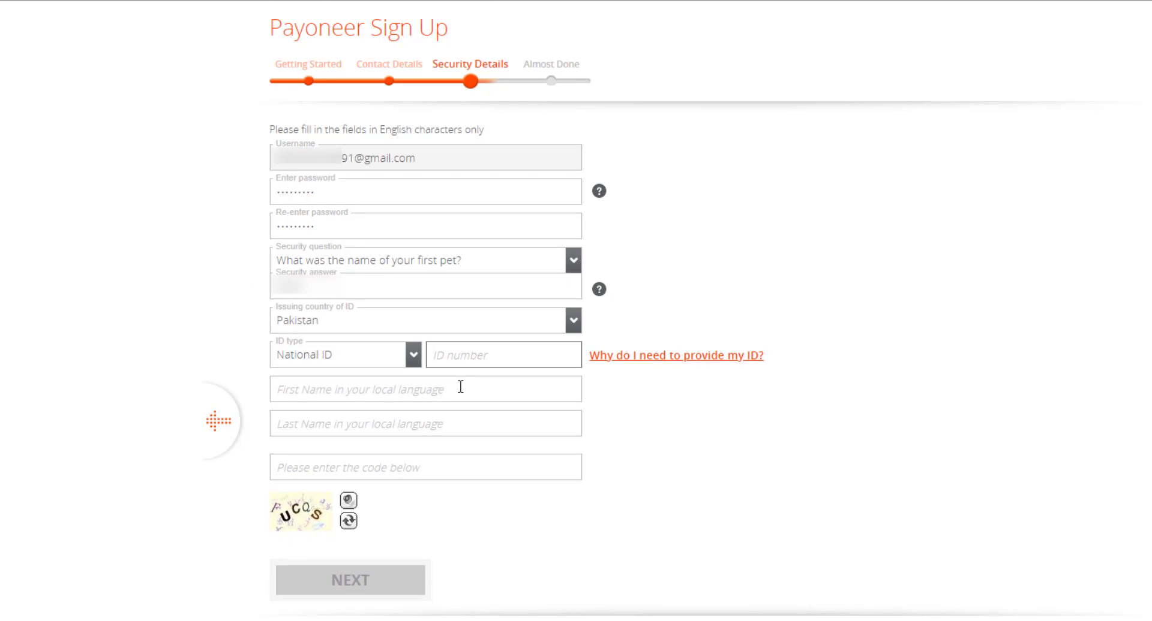
click(461, 387)
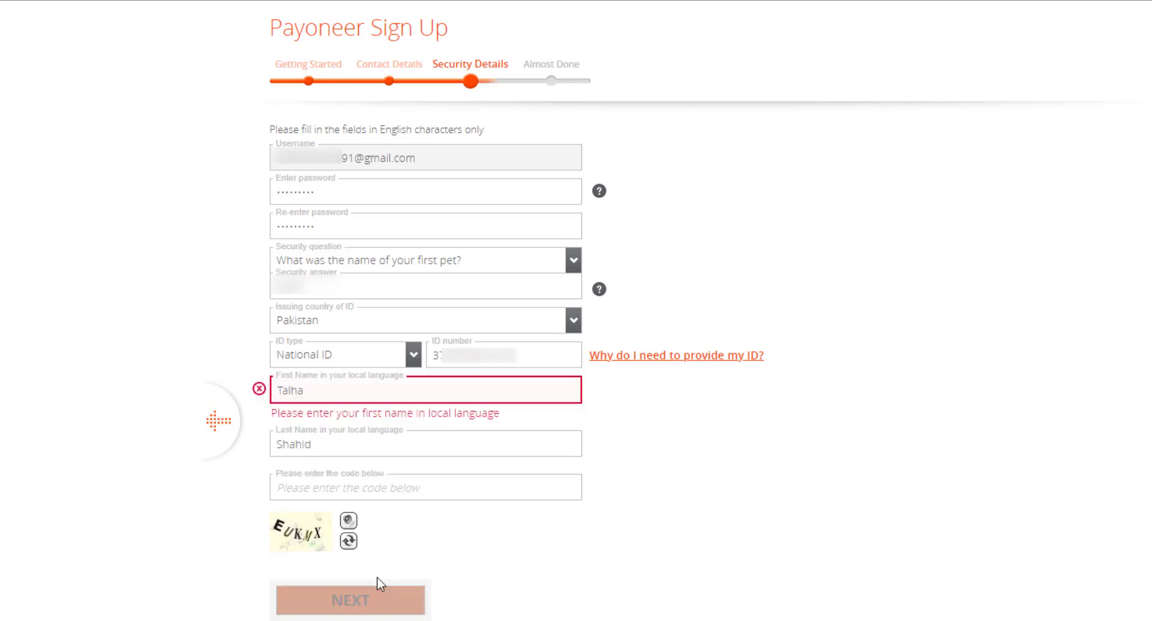
Type the displayed captcha code and submit the Security Details step
click(317, 487)
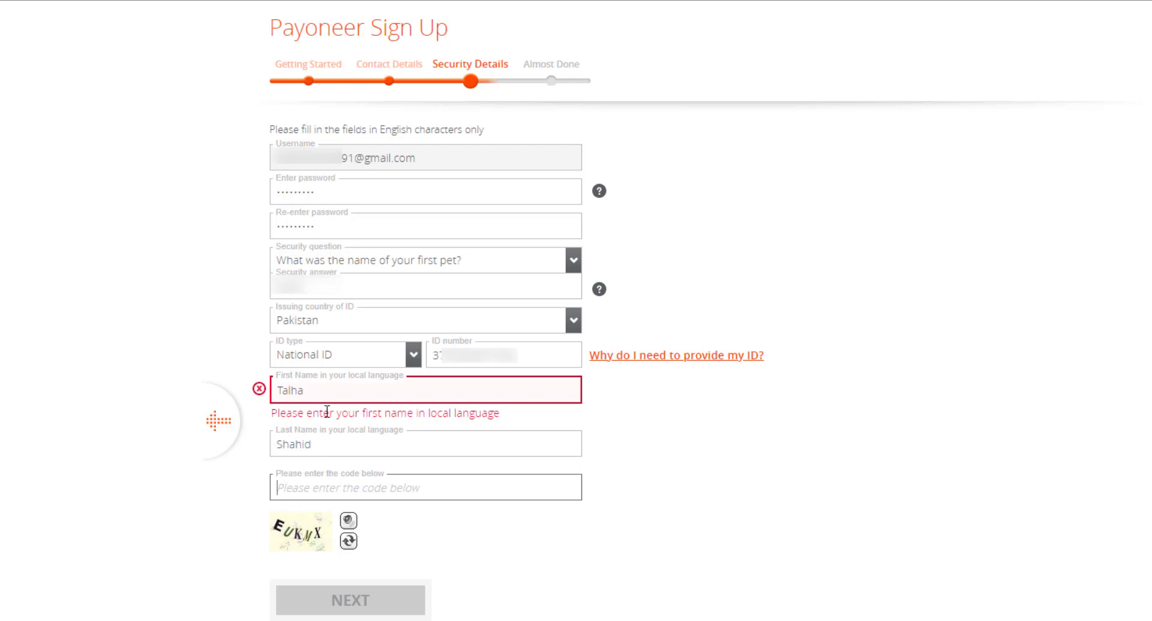
click(329, 412)
click(344, 487)
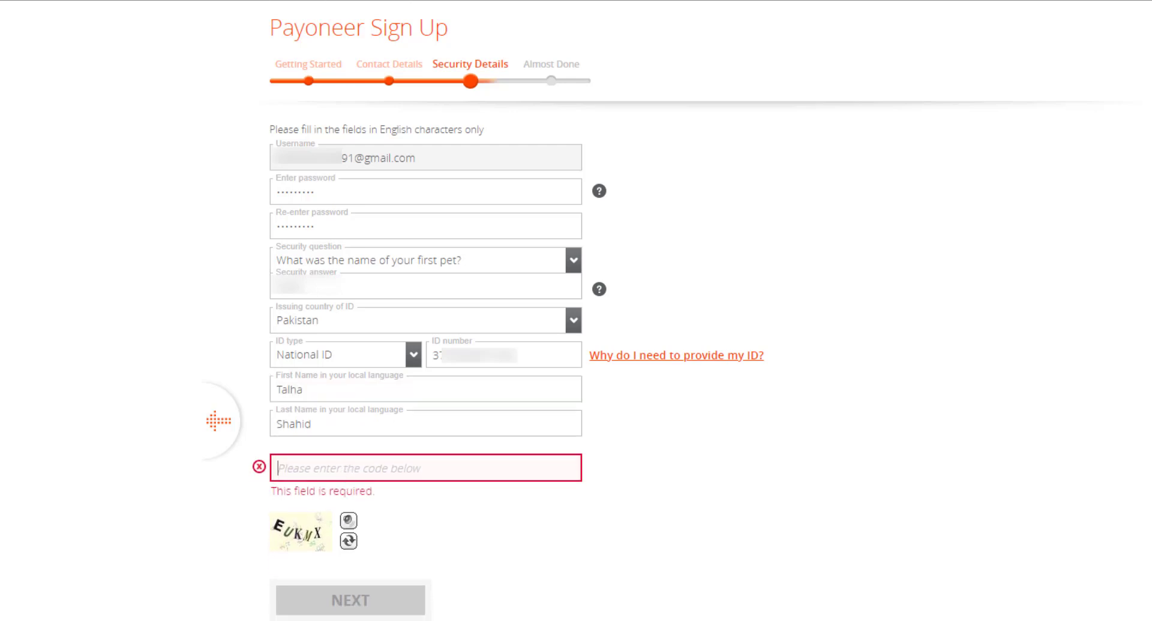
text(EUK)
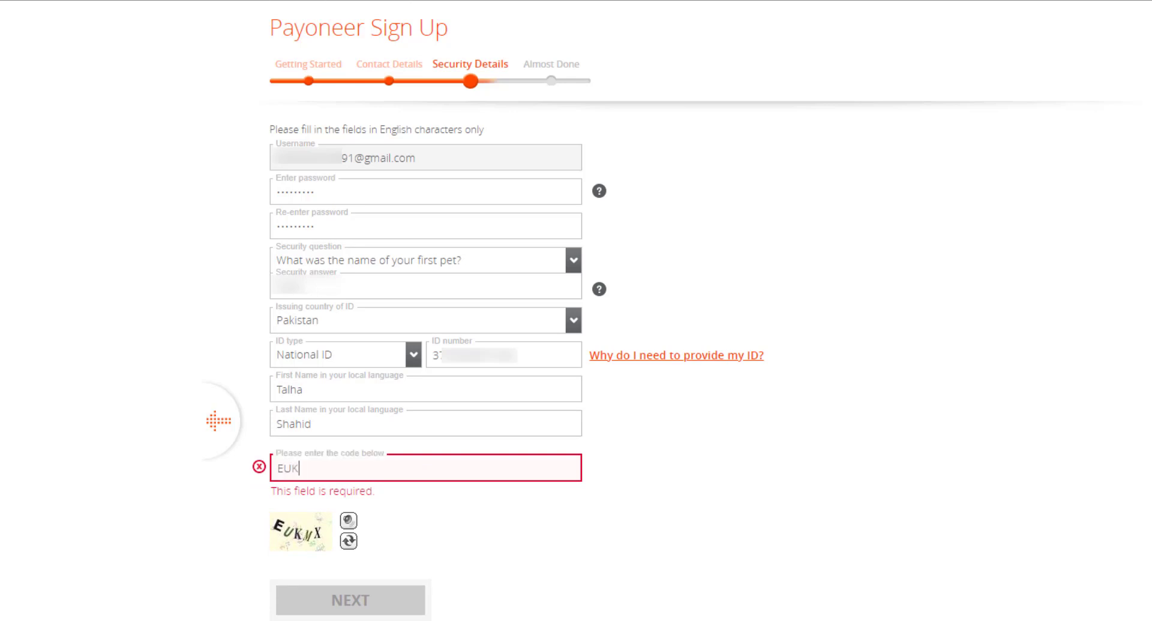
text(MX)
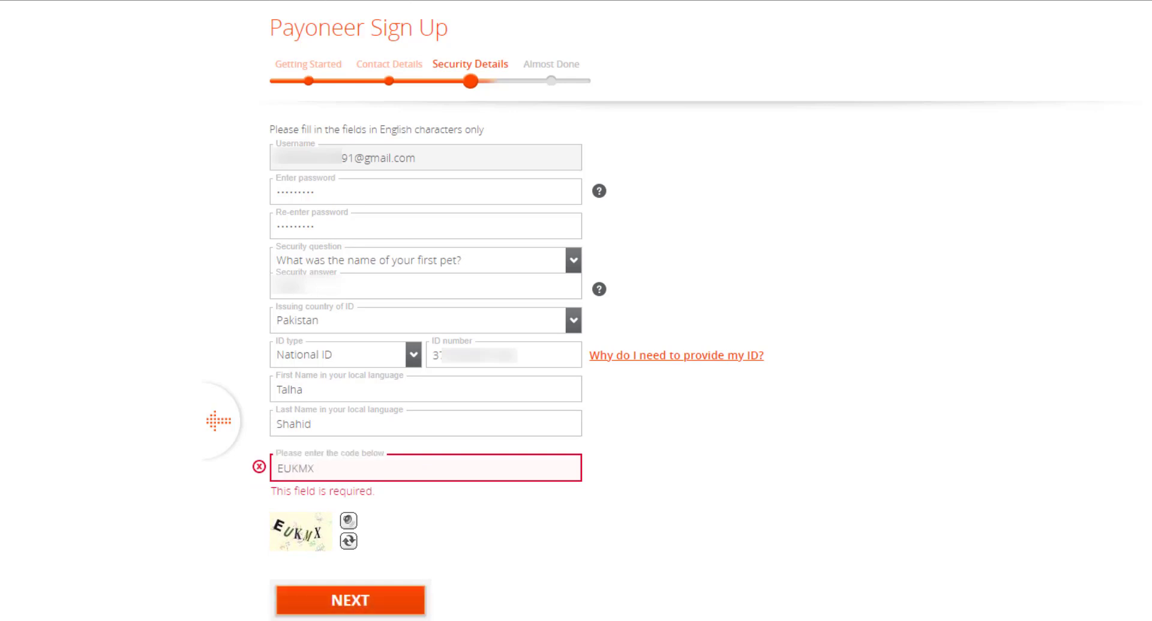
click(334, 593)
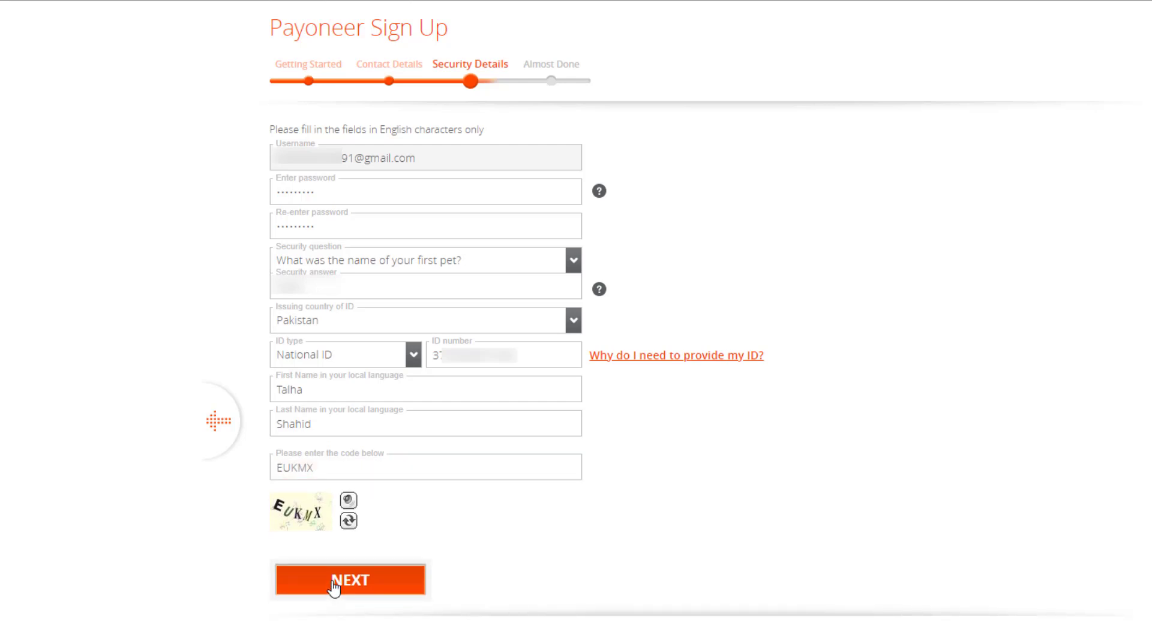
click(335, 585)
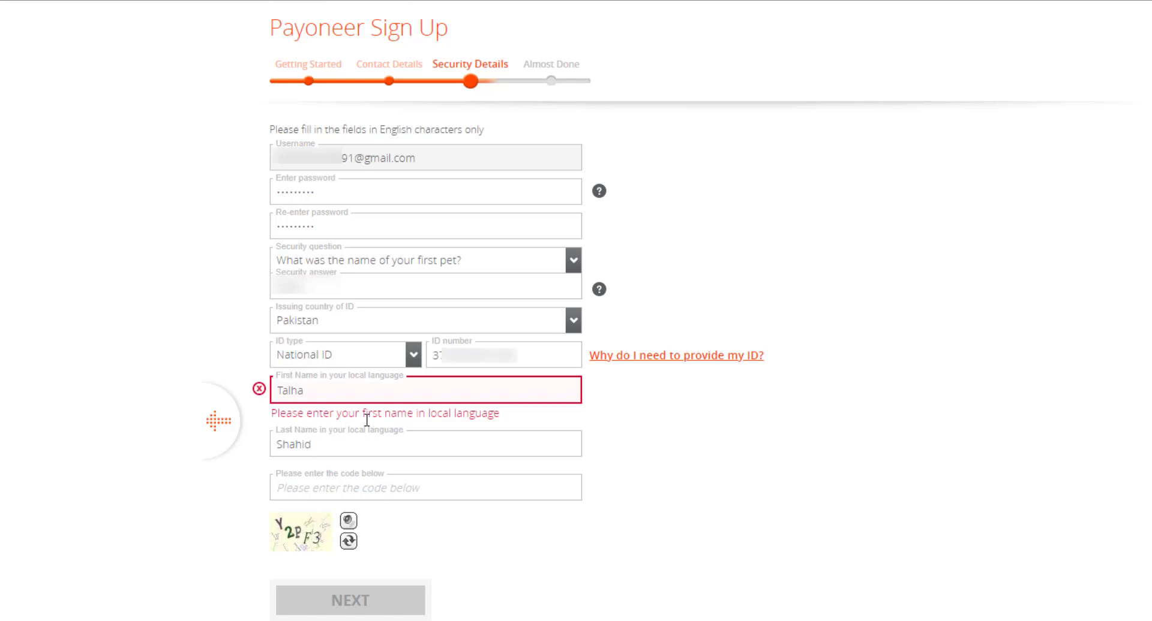
Delete the English first name from the local-language first-name field
click(398, 395)
double_click(319, 393)
key(BackSpace)
key(Tab)
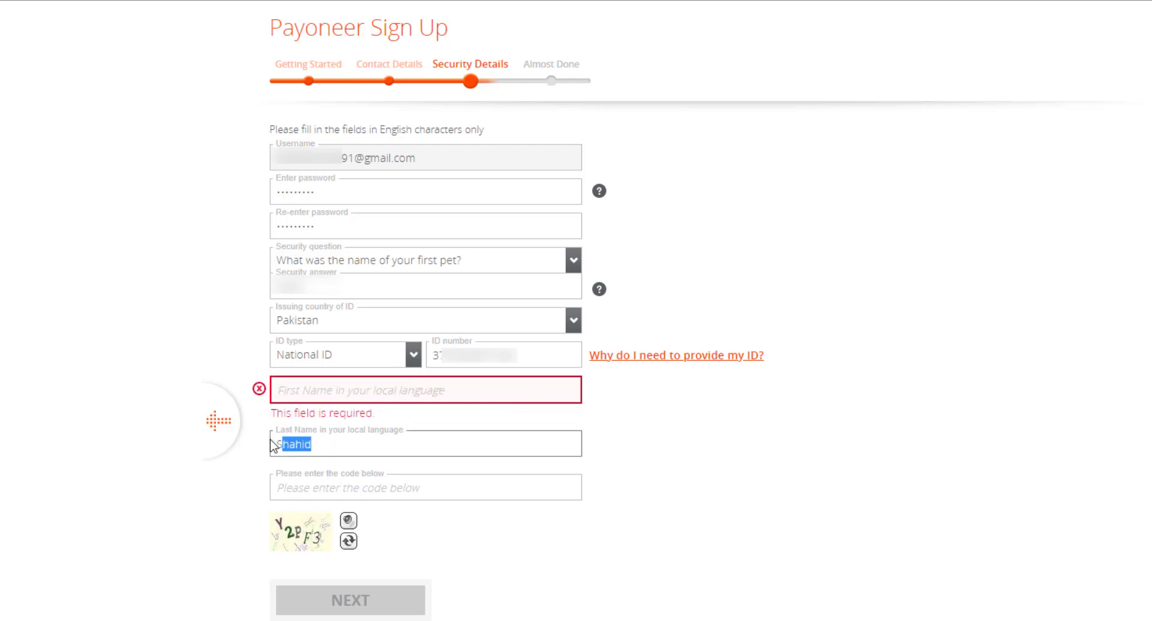
click(305, 410)
click(304, 395)
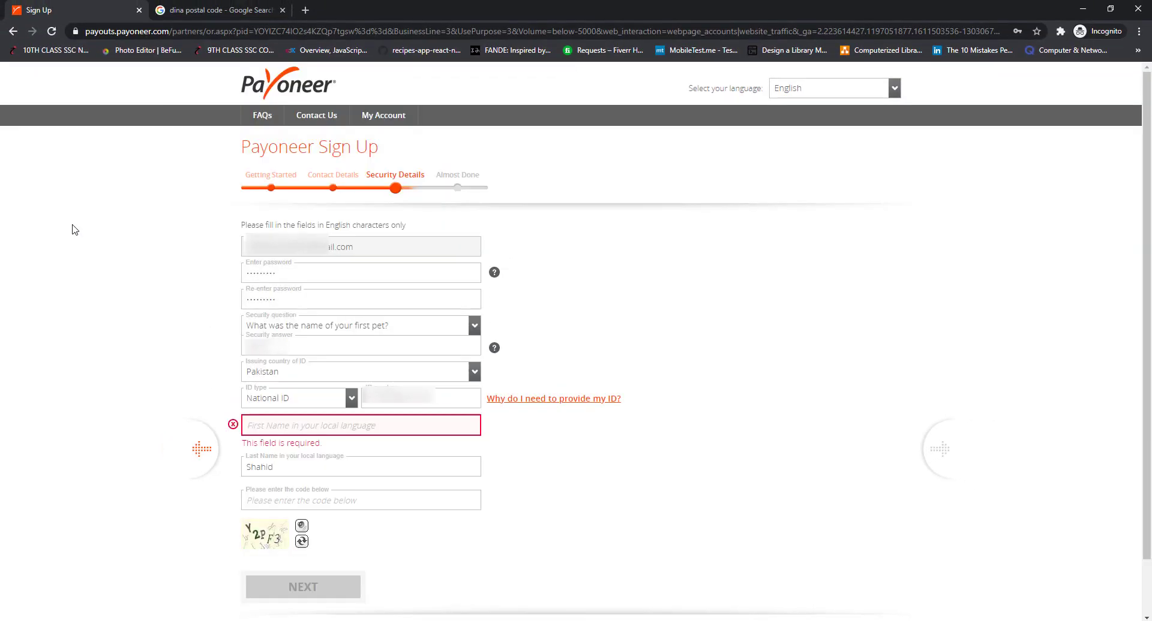
Search 'English to urdu' on Google, translate the first name, and copy the Urdu word
click(228, 5)
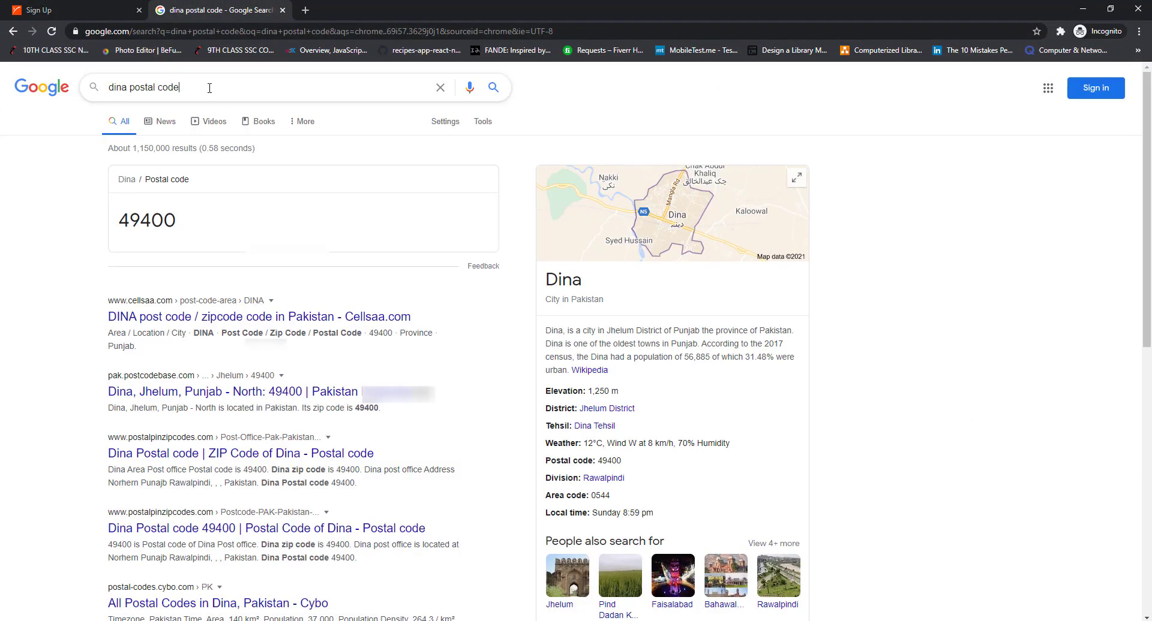
drag(183, 88, 65, 92)
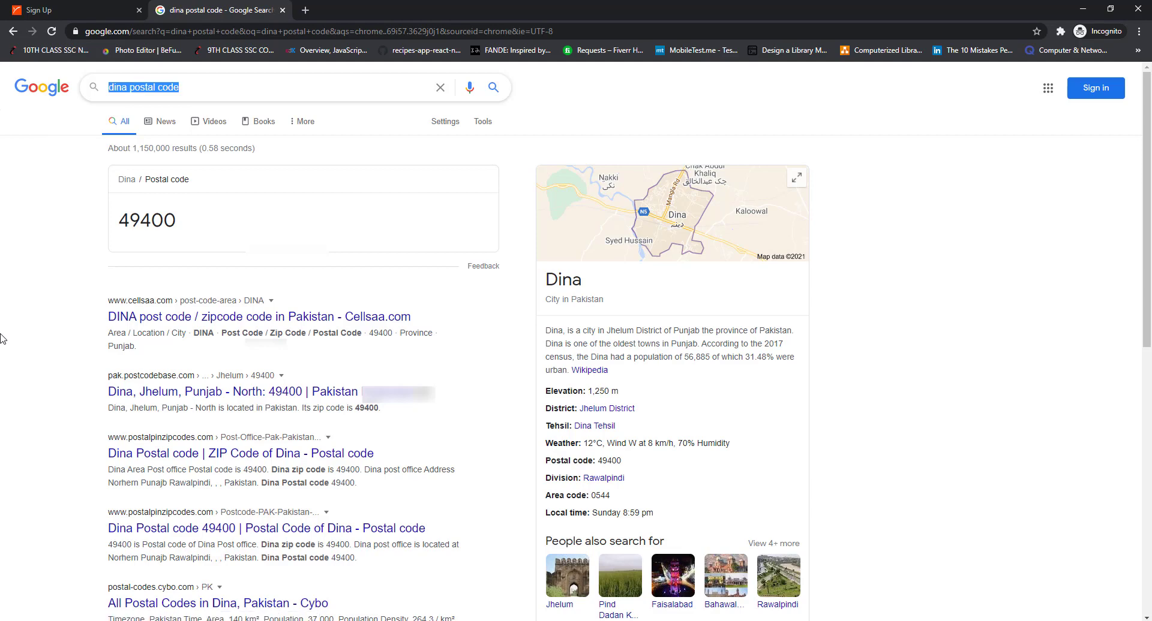
text(English to ur)
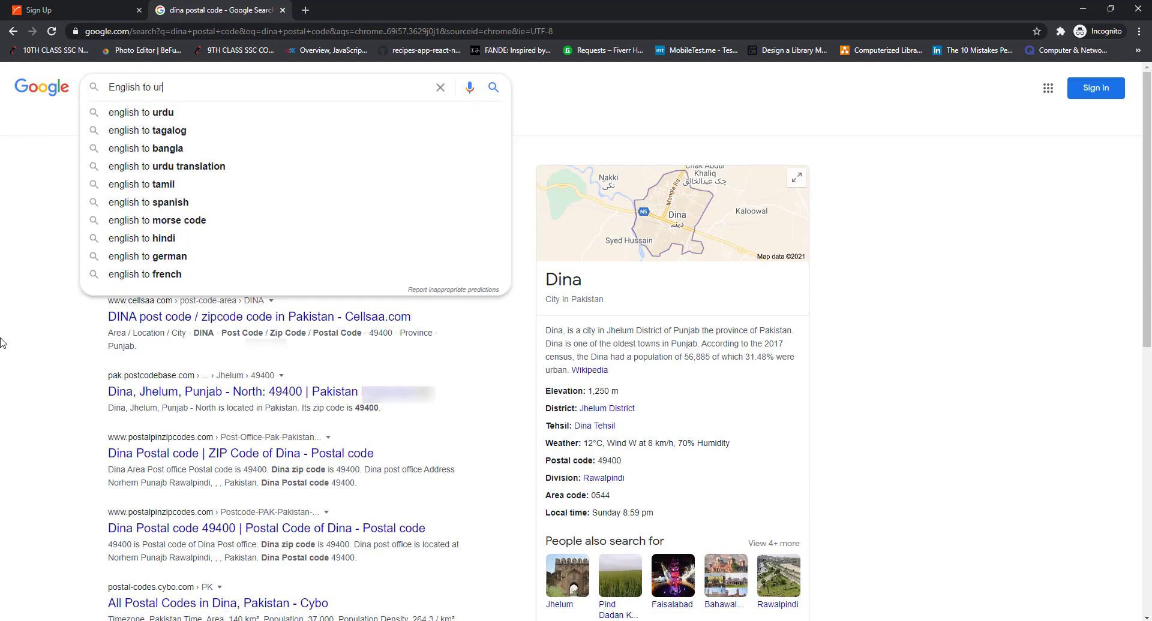
text(du)
key(Return)
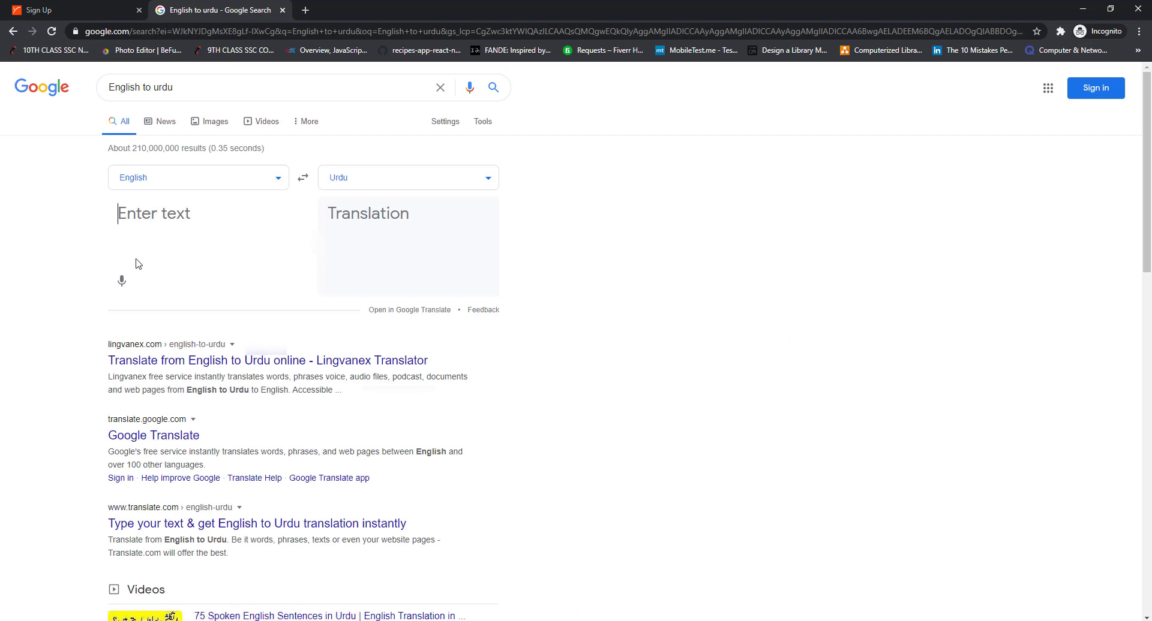
text(Talha)
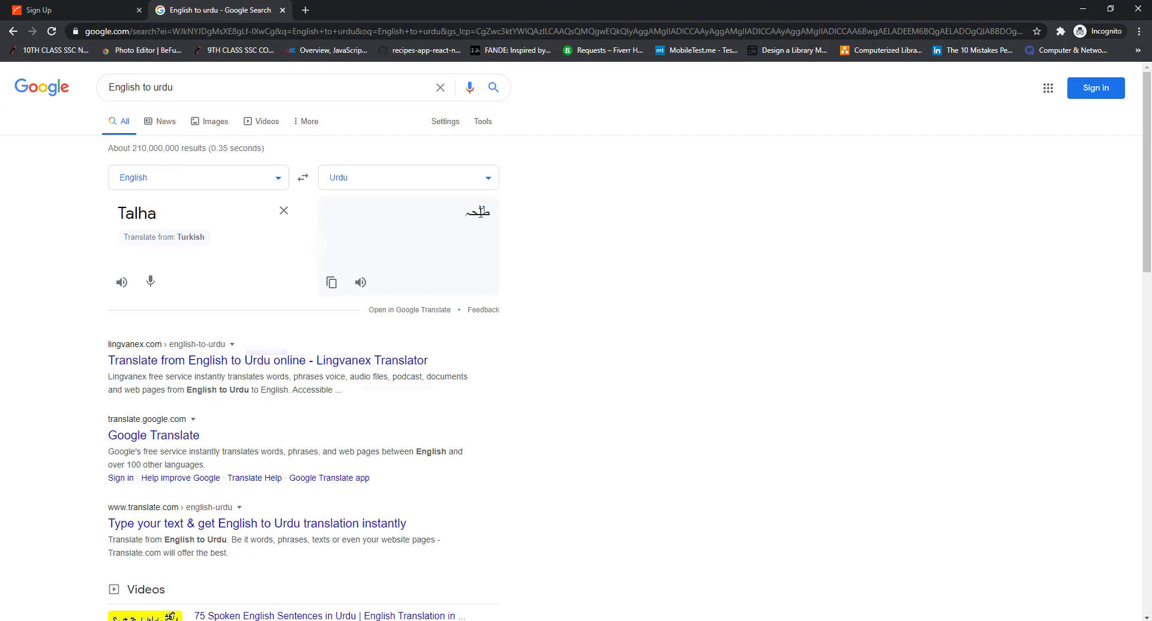
drag(480, 212, 465, 214)
right_click(485, 211)
click(491, 220)
click(37, 10)
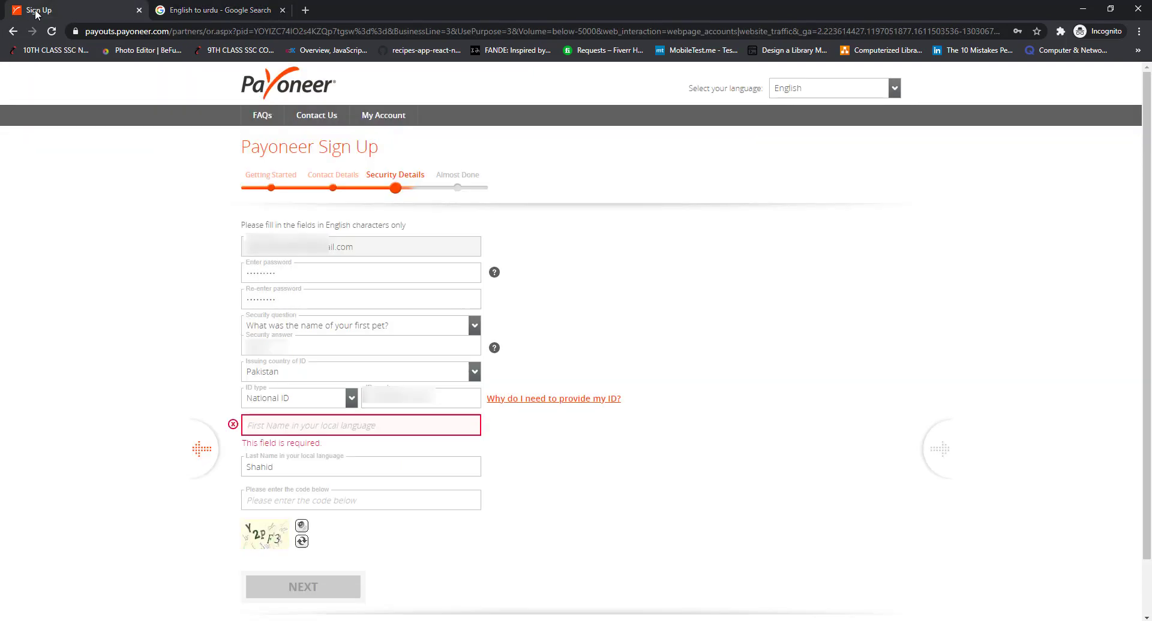
Paste the copied Urdu word and retype the applicant's name in Urdu script
click(307, 427)
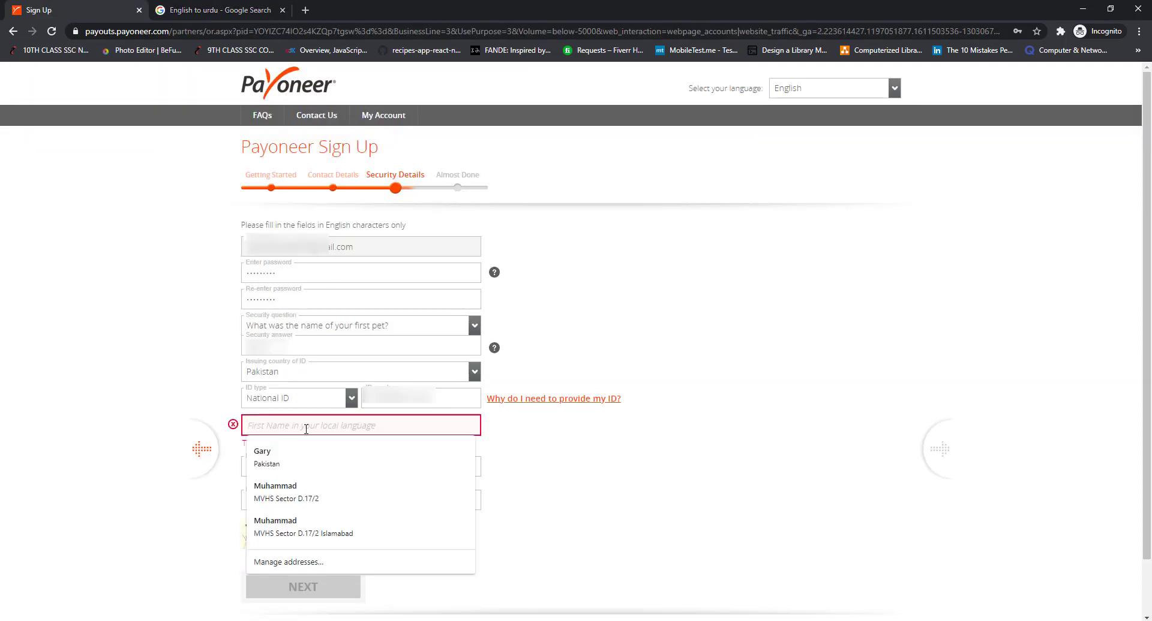
key(ctrl+v)
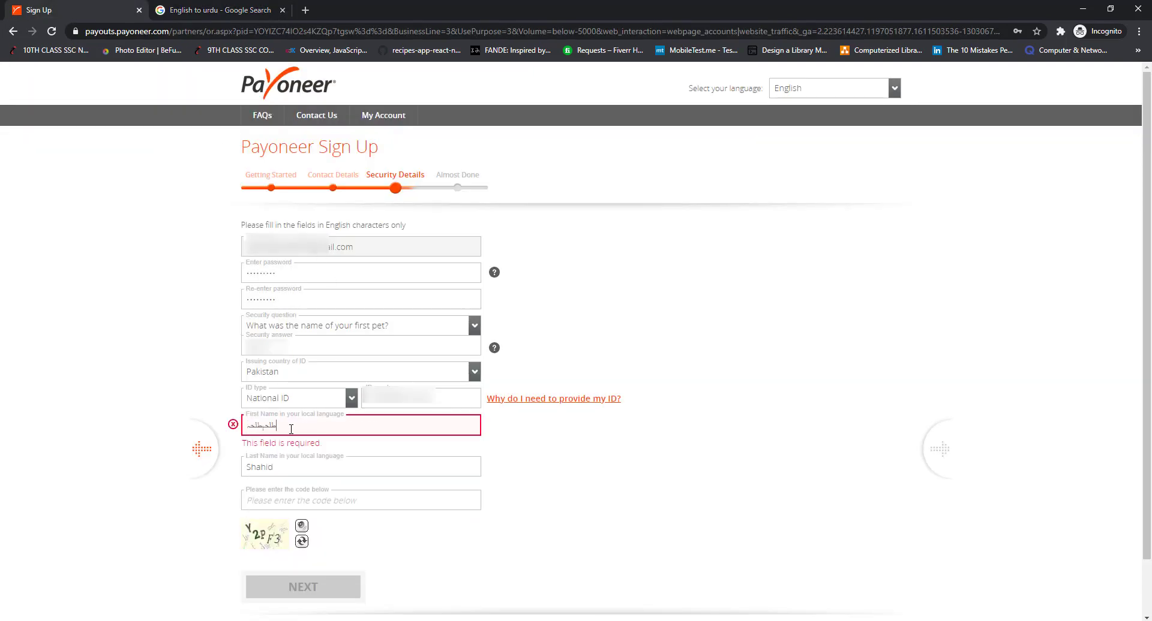
drag(291, 430, 257, 427)
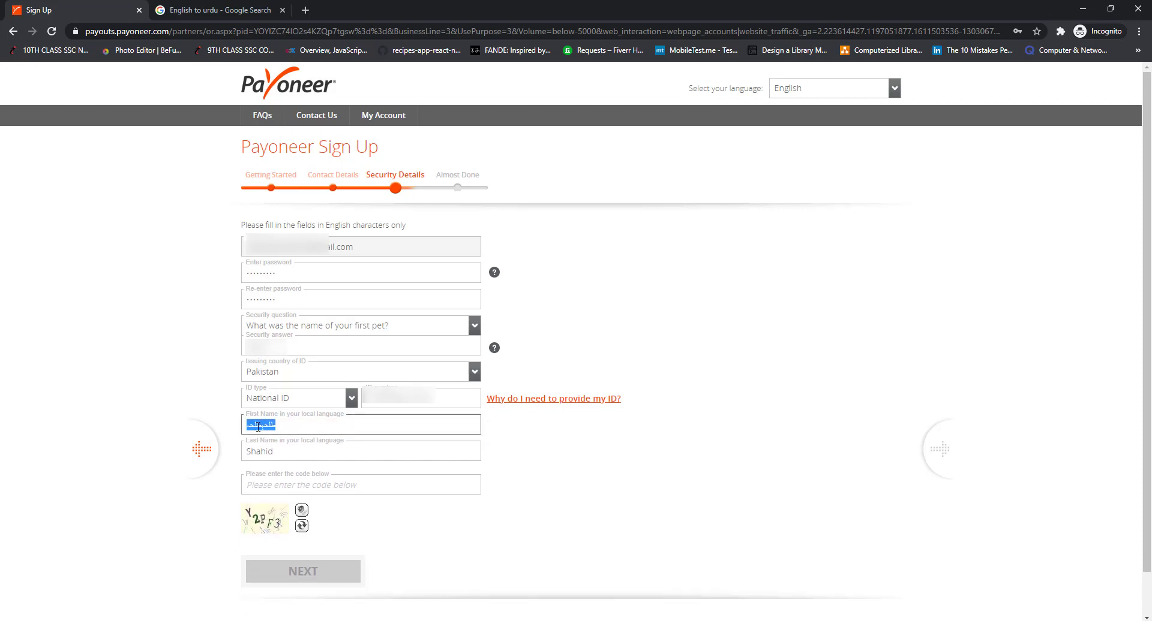
text(طل)
drag(263, 427, 244, 459)
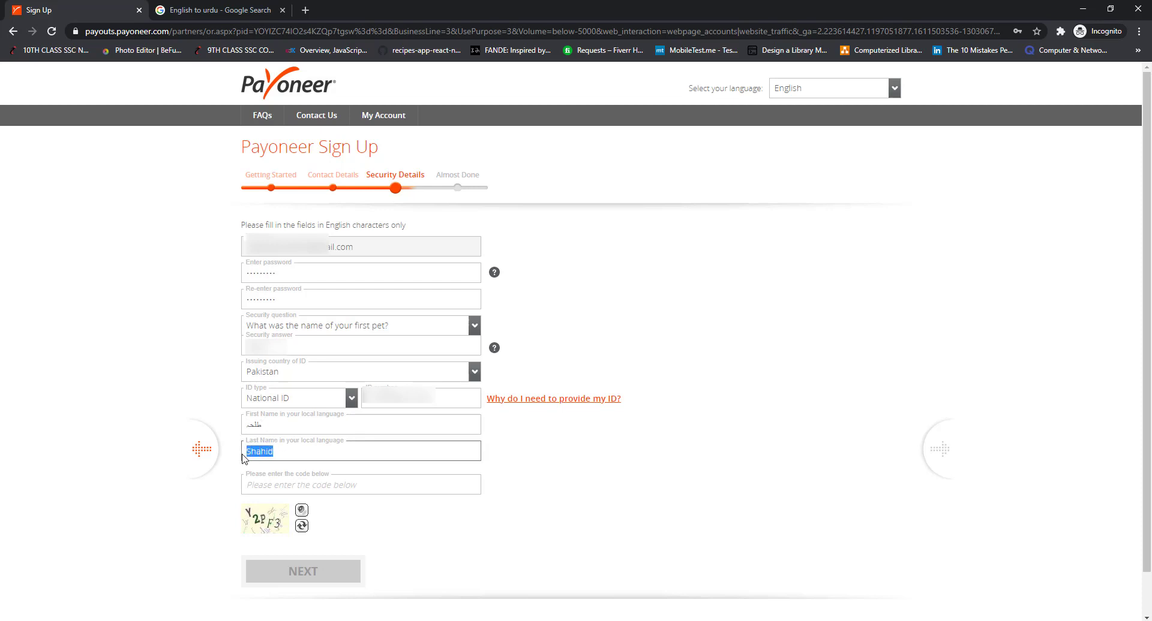
Type the new captcha code and submit the Security Details step
key(Tab)
text(Y)
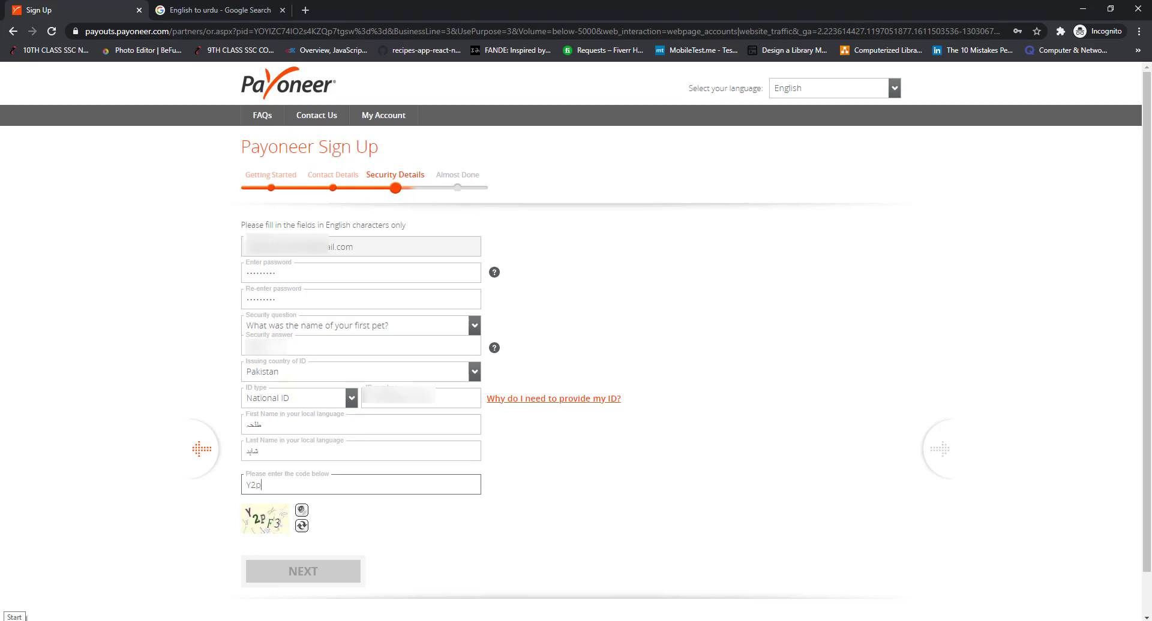
text(2PF3)
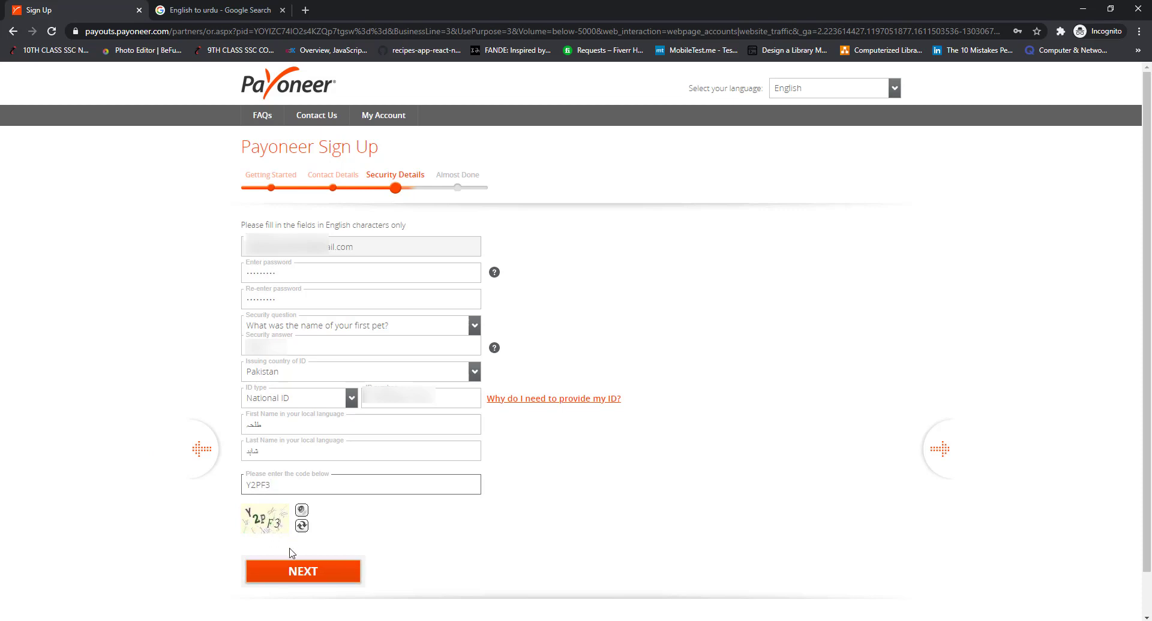
click(293, 576)
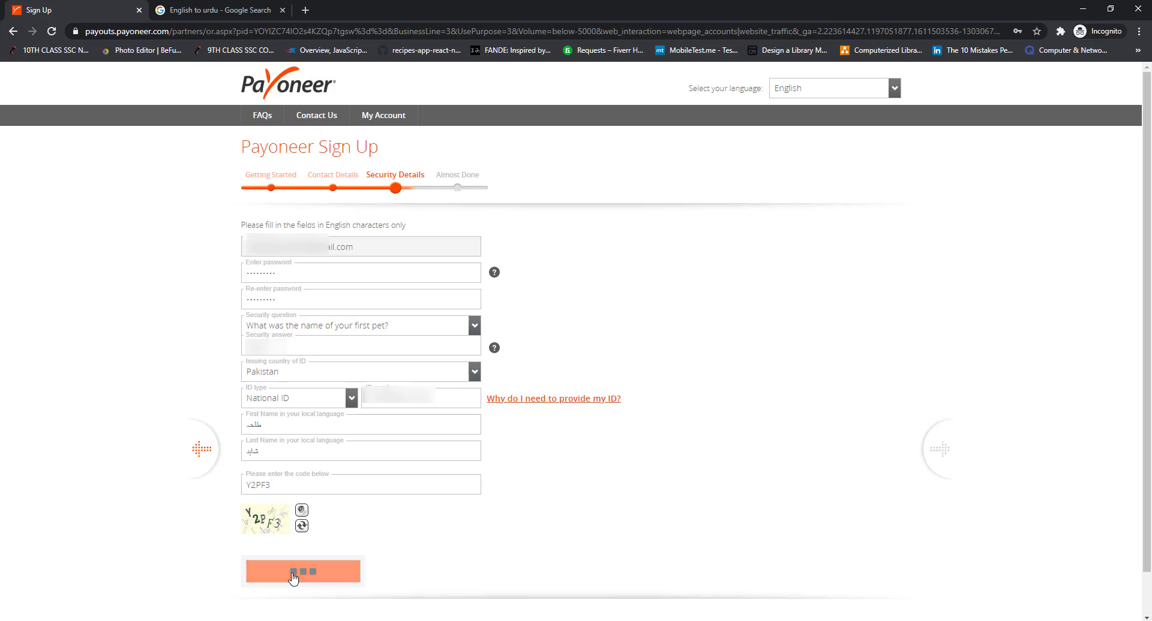
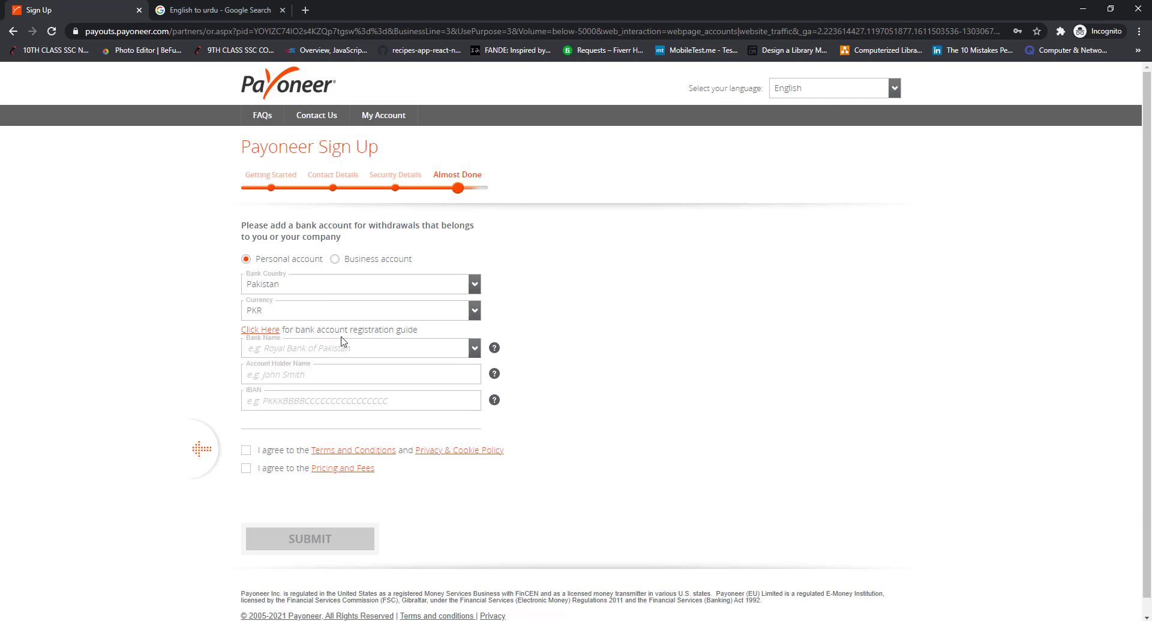
Choose United Bank Limited as the bank
click(296, 358)
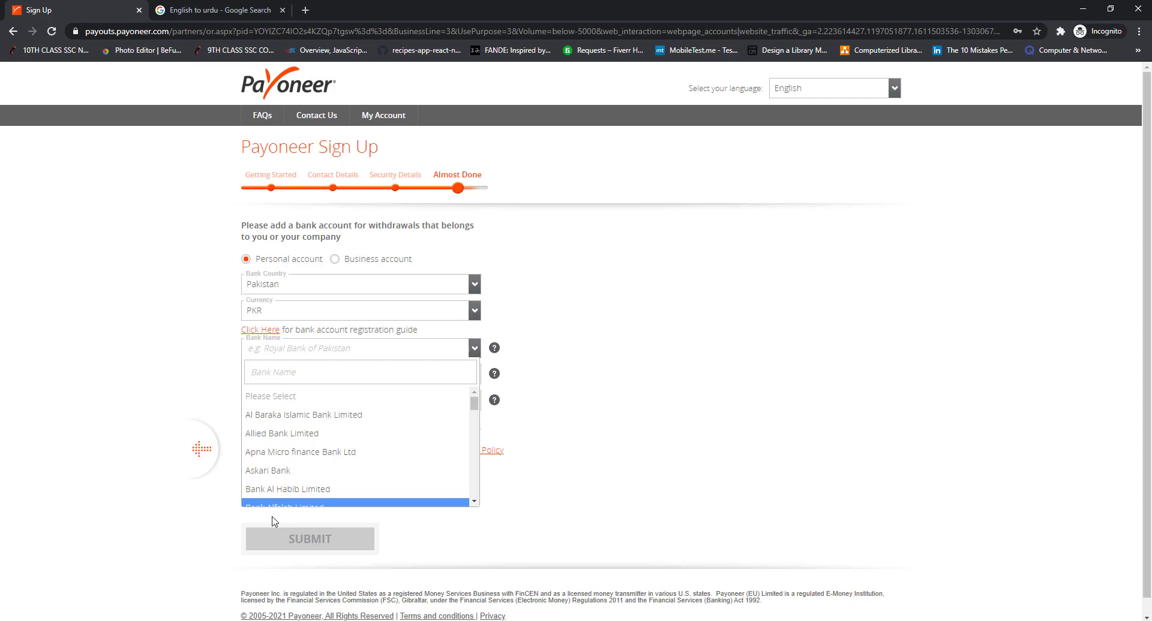
text(Uni)
click(318, 397)
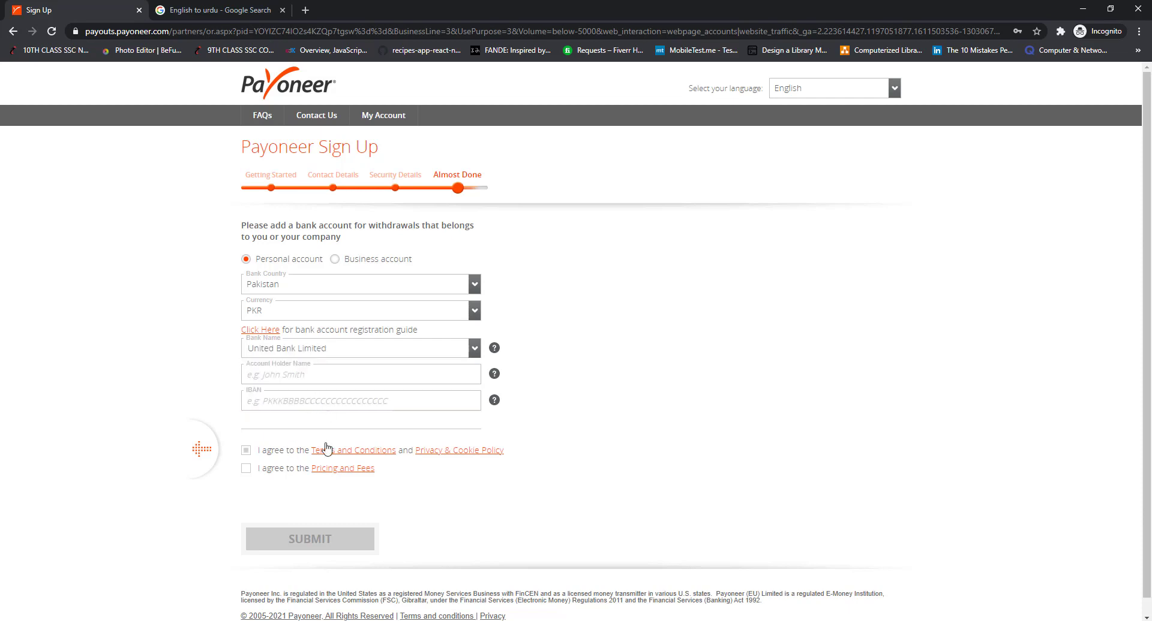
Enter the account holder's full name and the account's IBAN
click(295, 373)
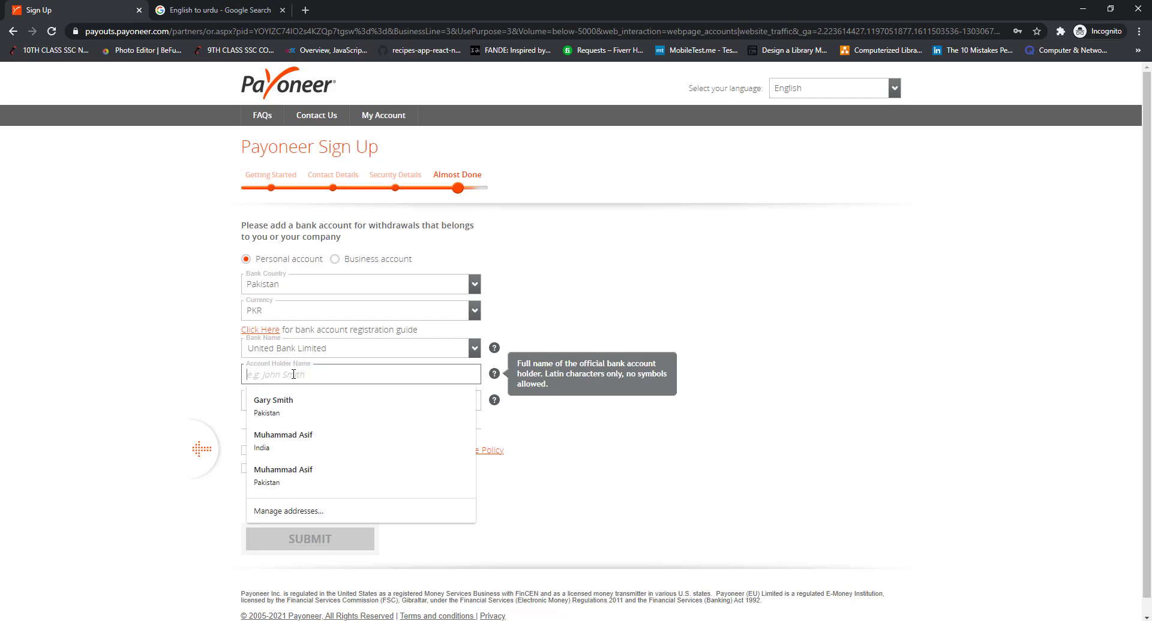
key(ctrl+v)
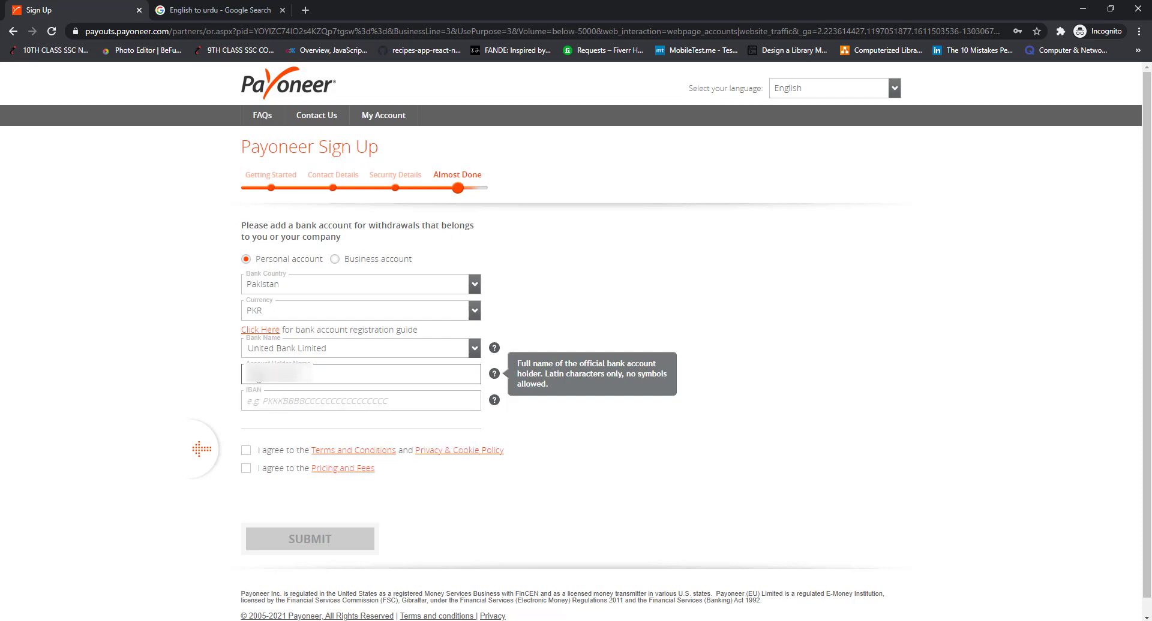
drag(258, 380, 296, 384)
click(289, 400)
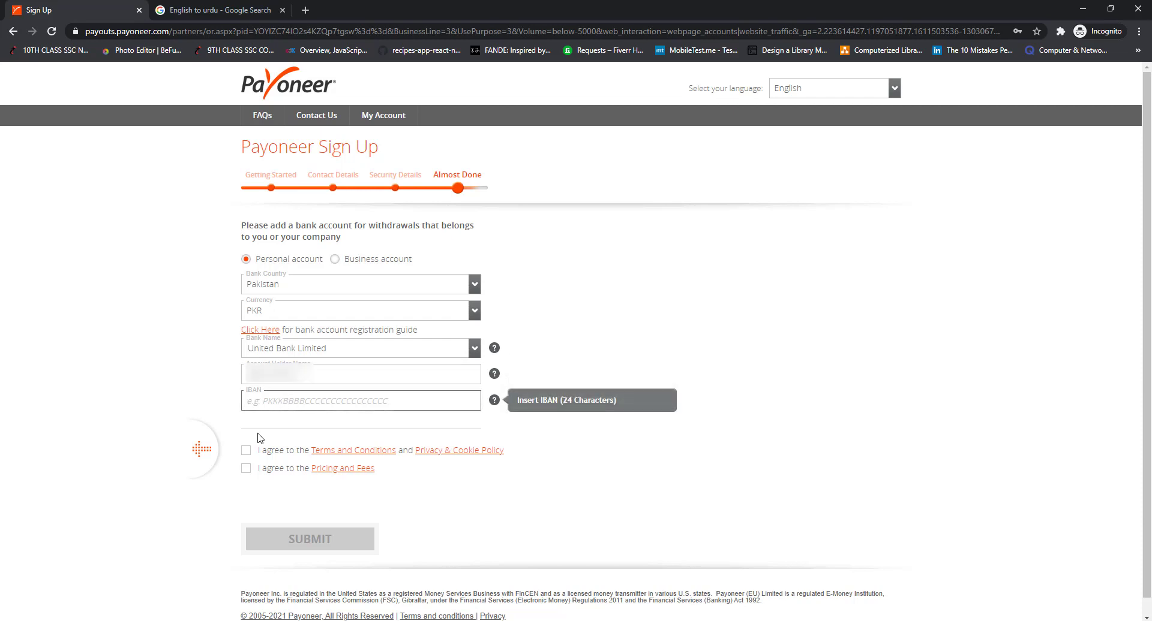
text(PK)
key(ctrl+v)
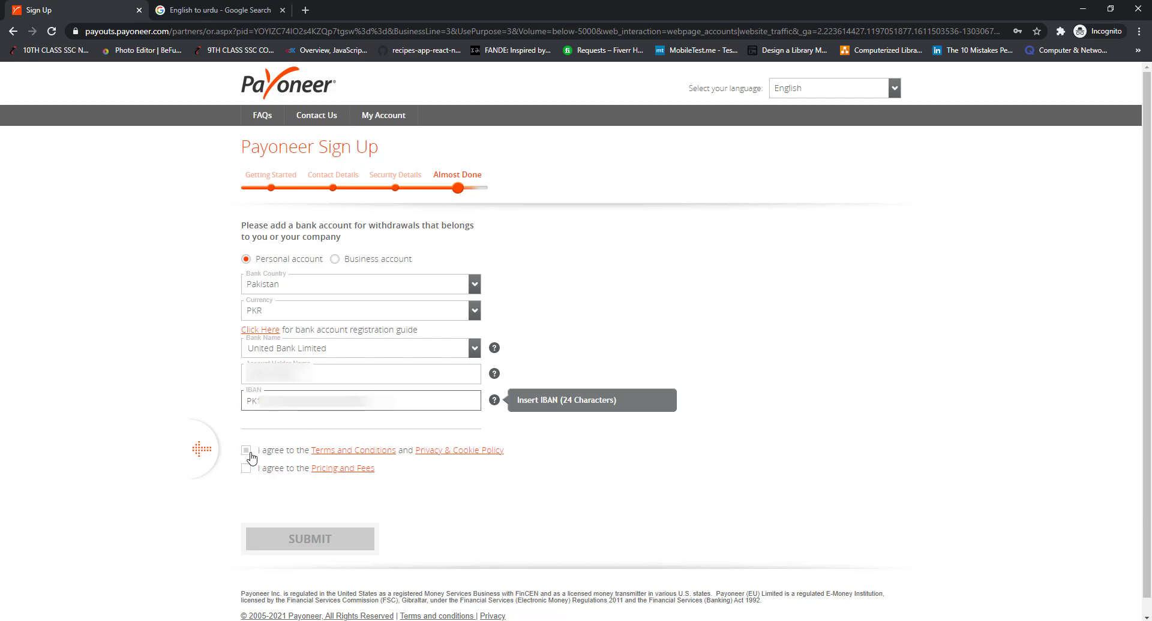
Accept the Terms and Conditions and the Pricing and Fees, then submit the application
click(246, 450)
click(247, 470)
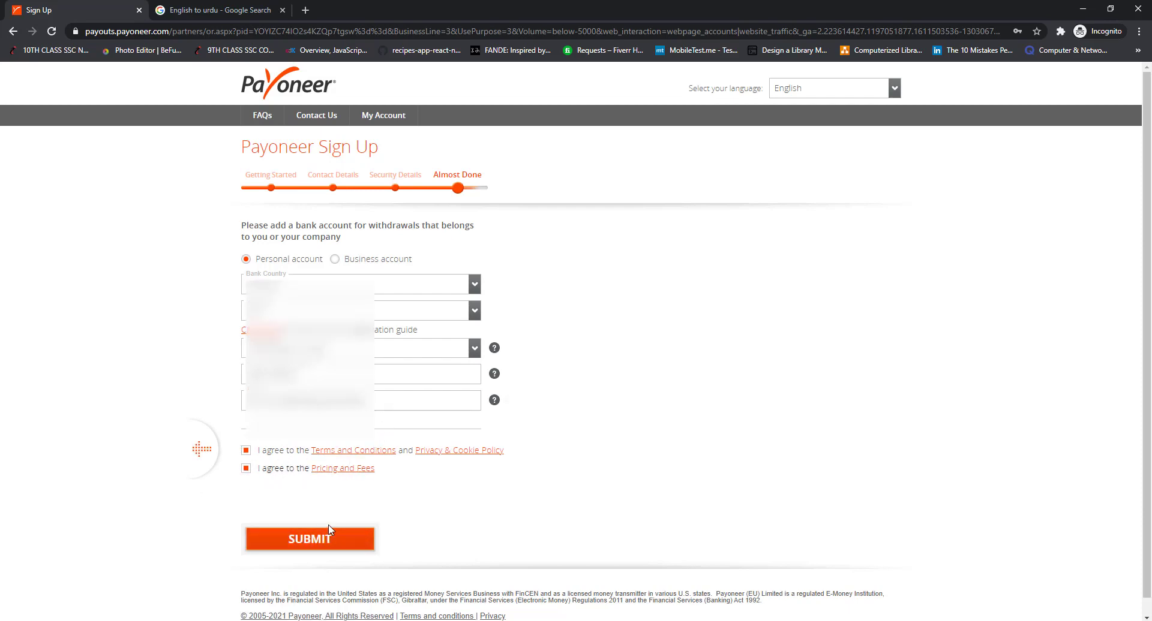
scroll(330, 525, down, 1)
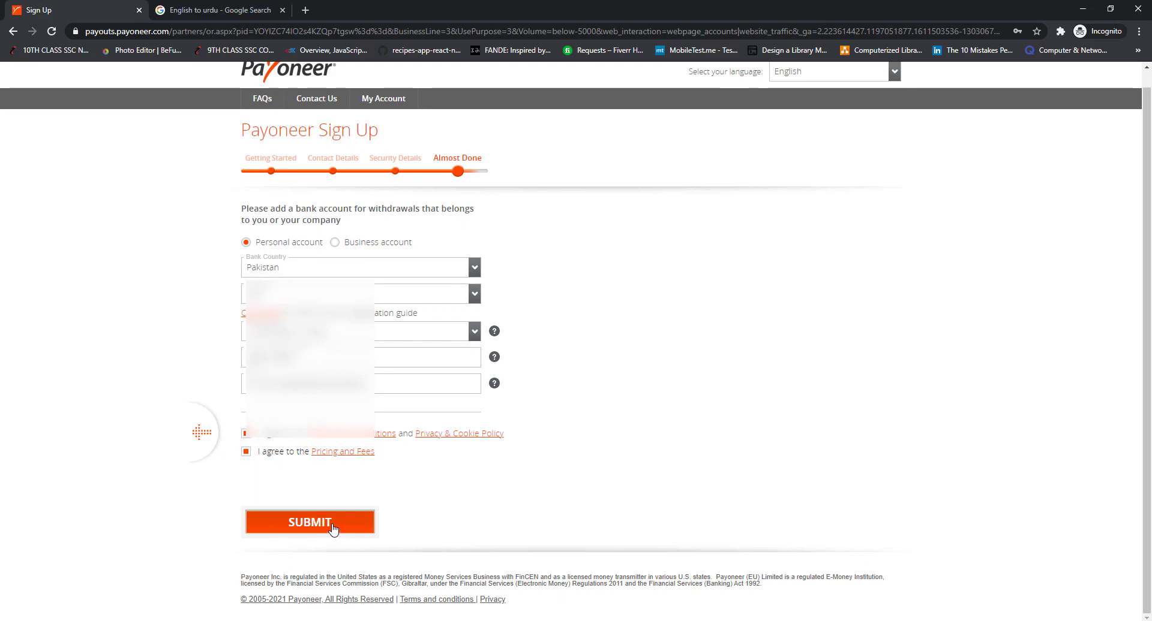
click(334, 523)
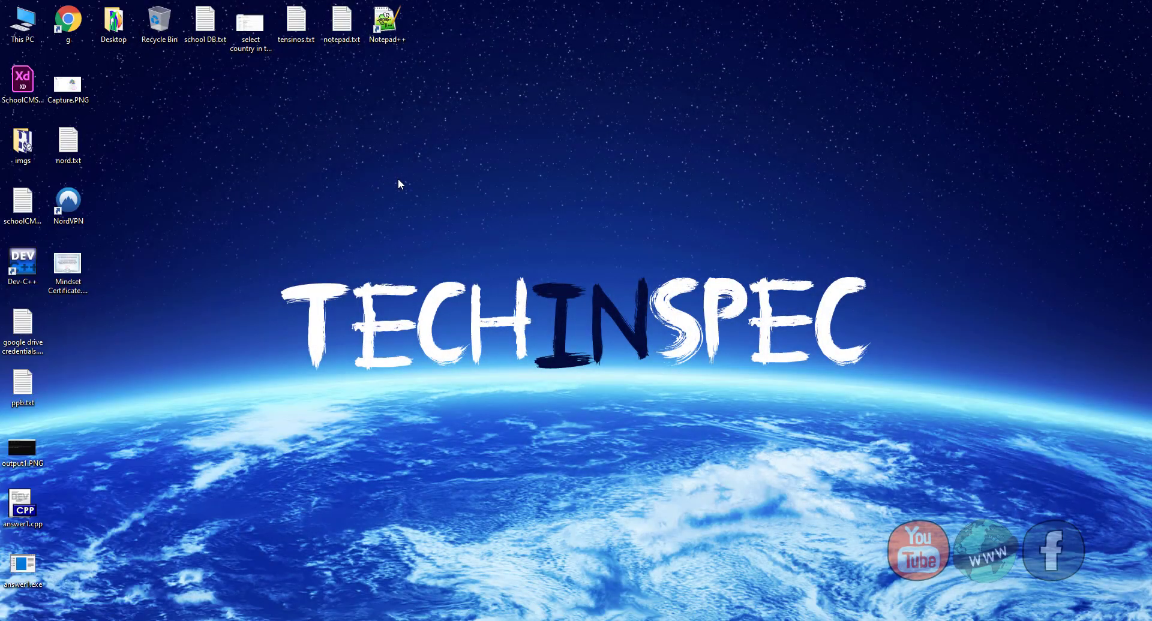
Refresh the Windows desktop from its context menu
right_click(398, 178)
click(420, 214)
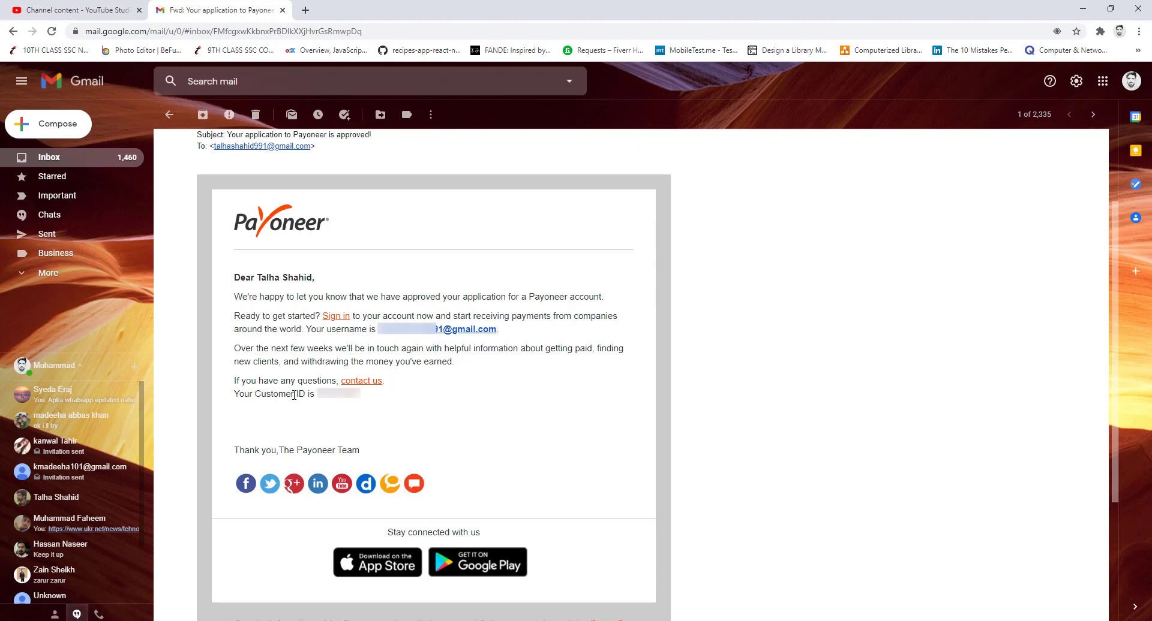
Open the approval email's Payoneer Sign in link in an incognito window
drag(255, 394, 341, 394)
click(341, 394)
right_click(408, 330)
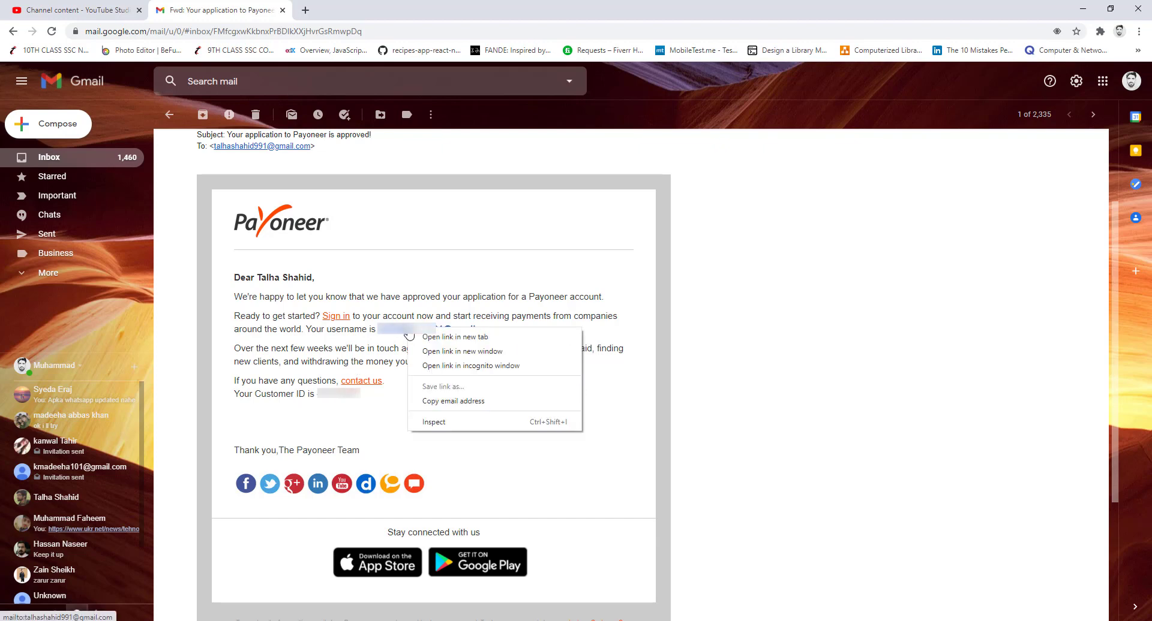
click(341, 320)
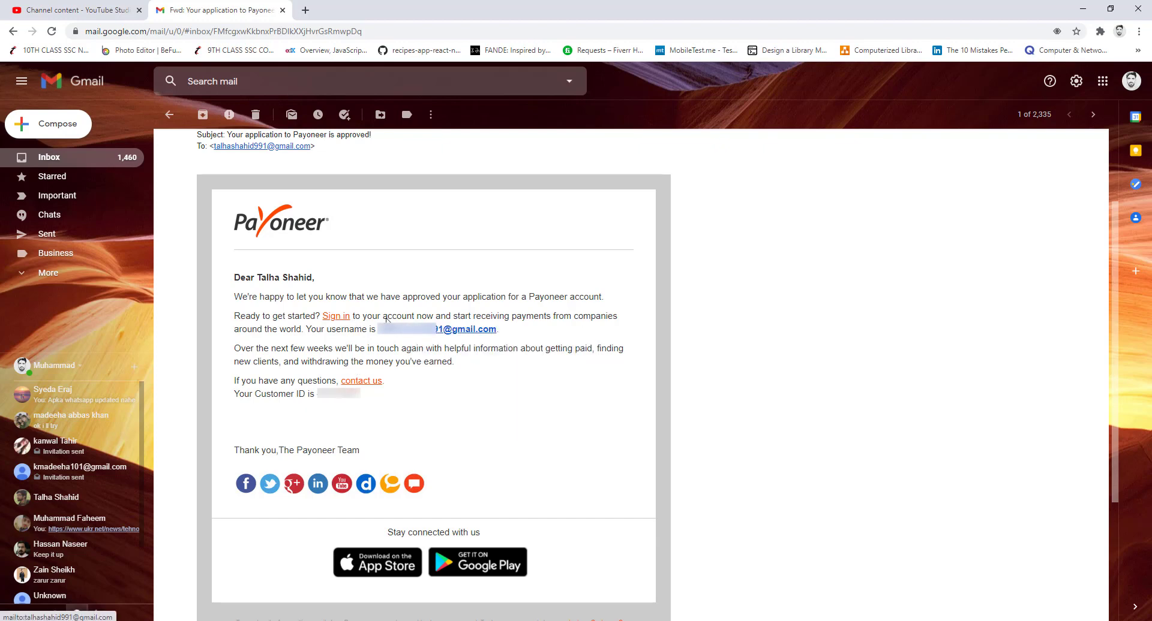
right_click(344, 321)
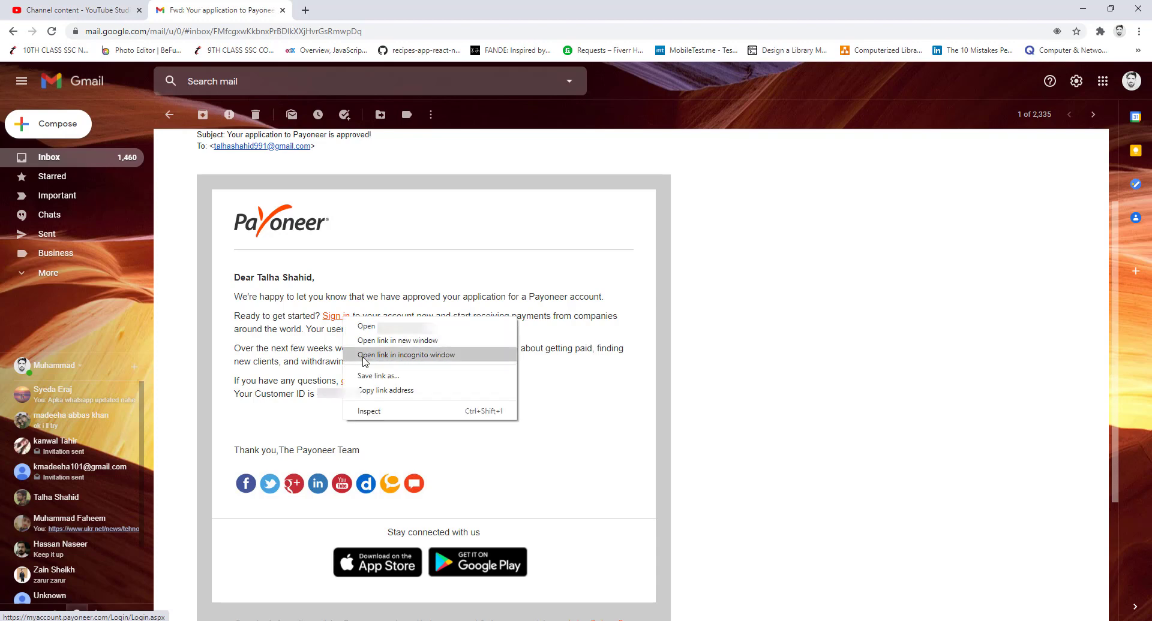
click(365, 355)
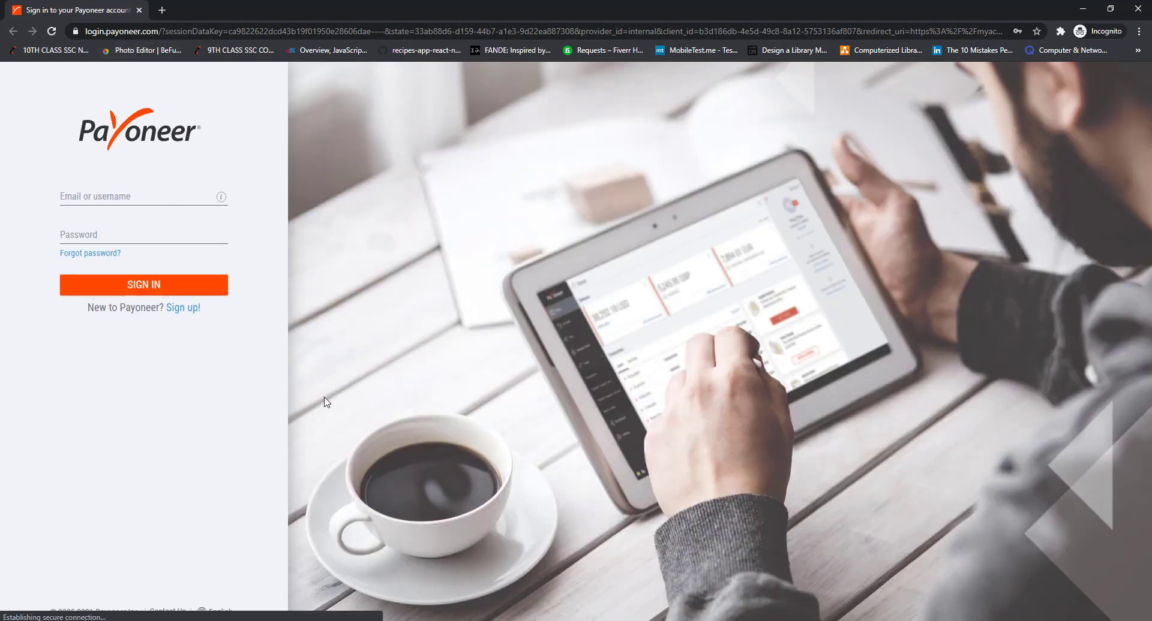
Sign in to Payoneer with the account e-mail and password, skipping two-step verification
click(128, 197)
key(ctrl+v)
key(Tab)
text(••)
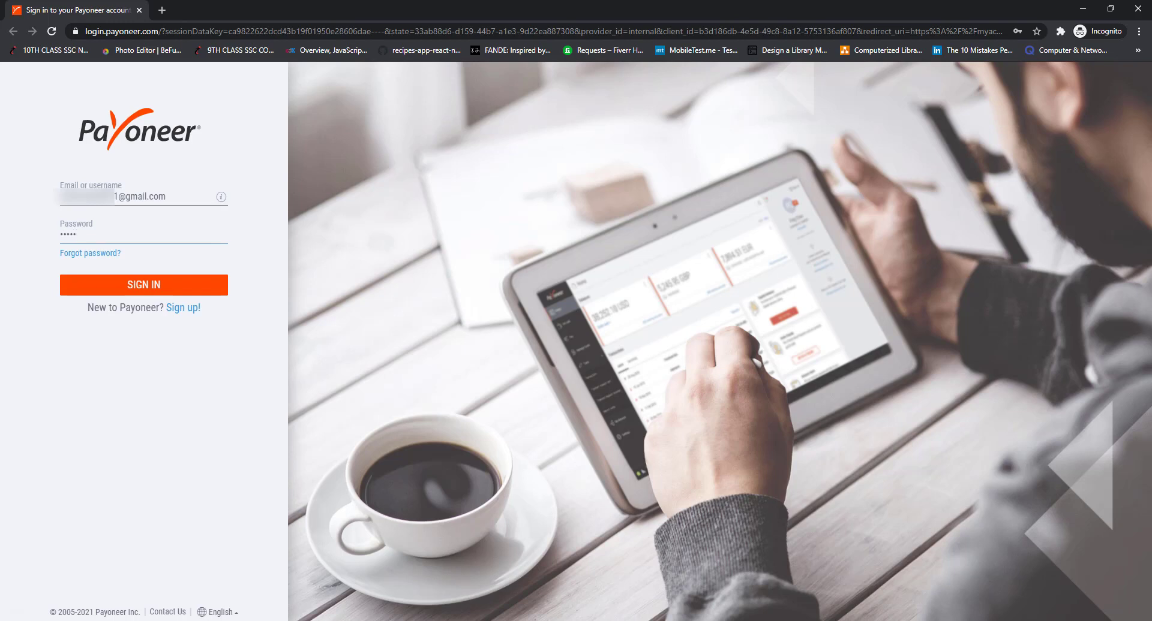
text(•••••••)
key(Return)
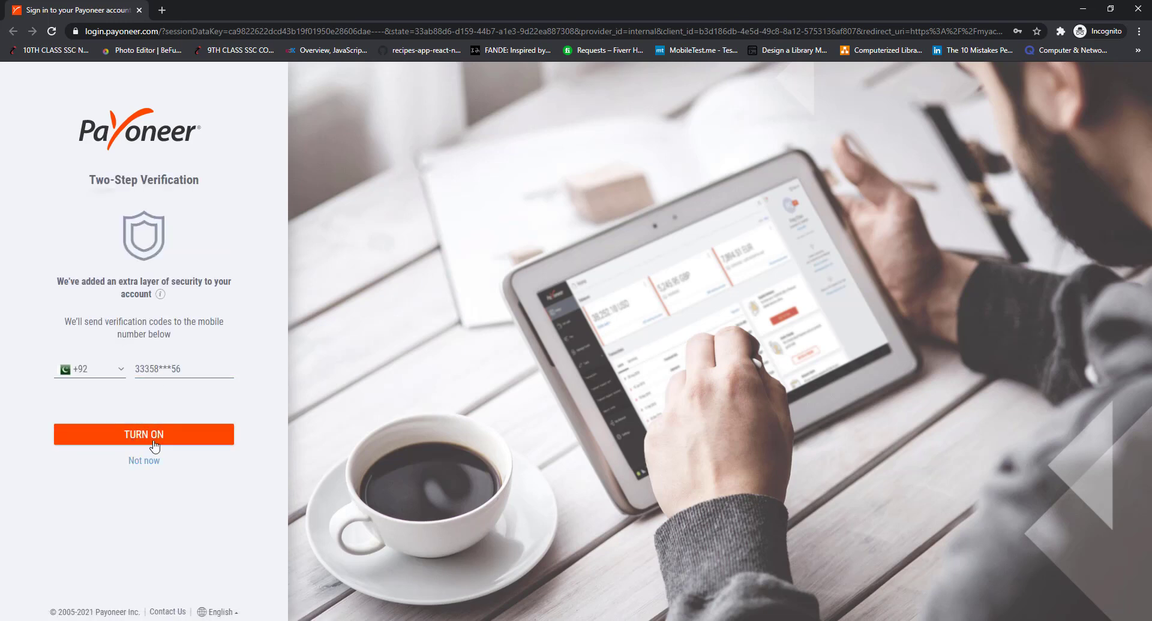
click(143, 463)
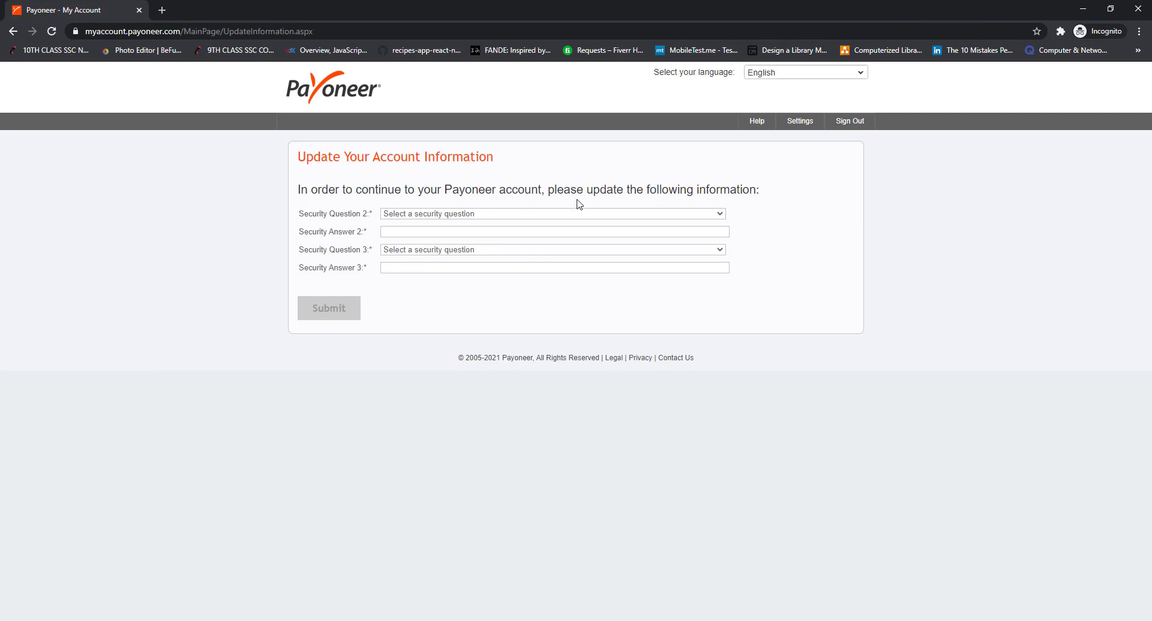
Set the hospital and high school questions as security questions 2 and 3, answer both, and submit
click(452, 217)
click(451, 217)
click(451, 217)
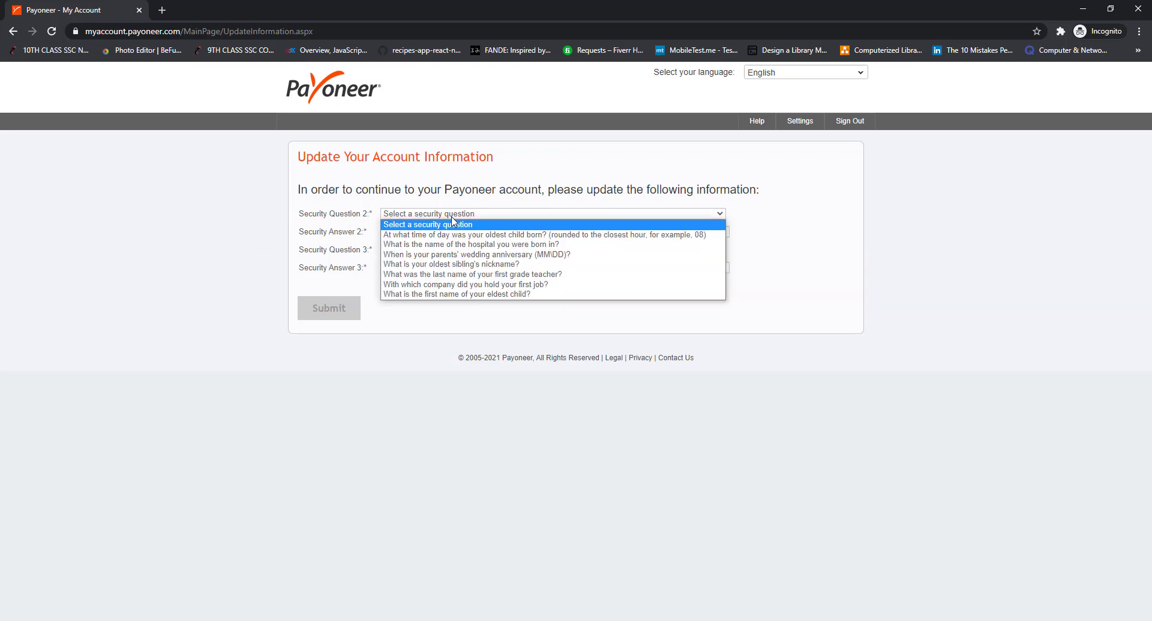
click(462, 246)
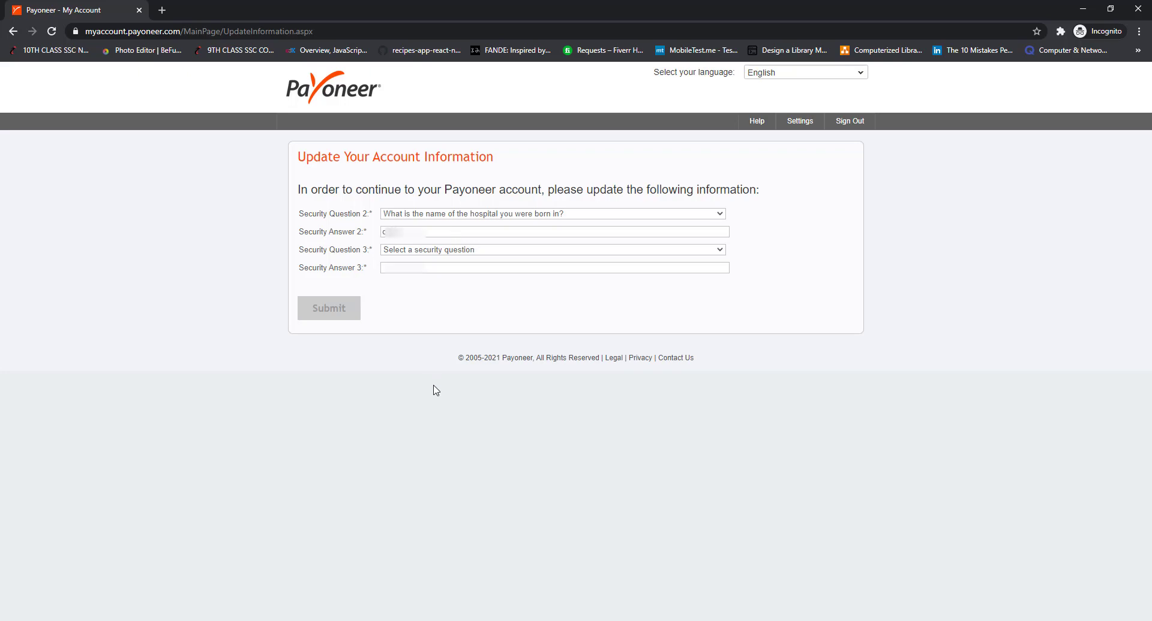
click(416, 254)
click(443, 270)
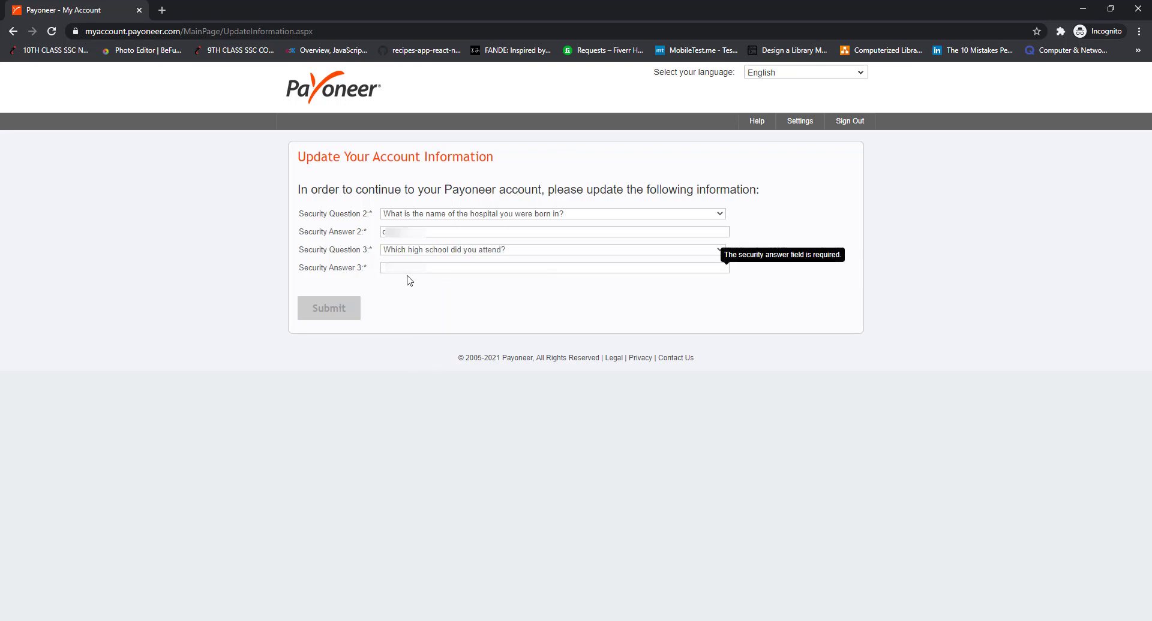
text(c)
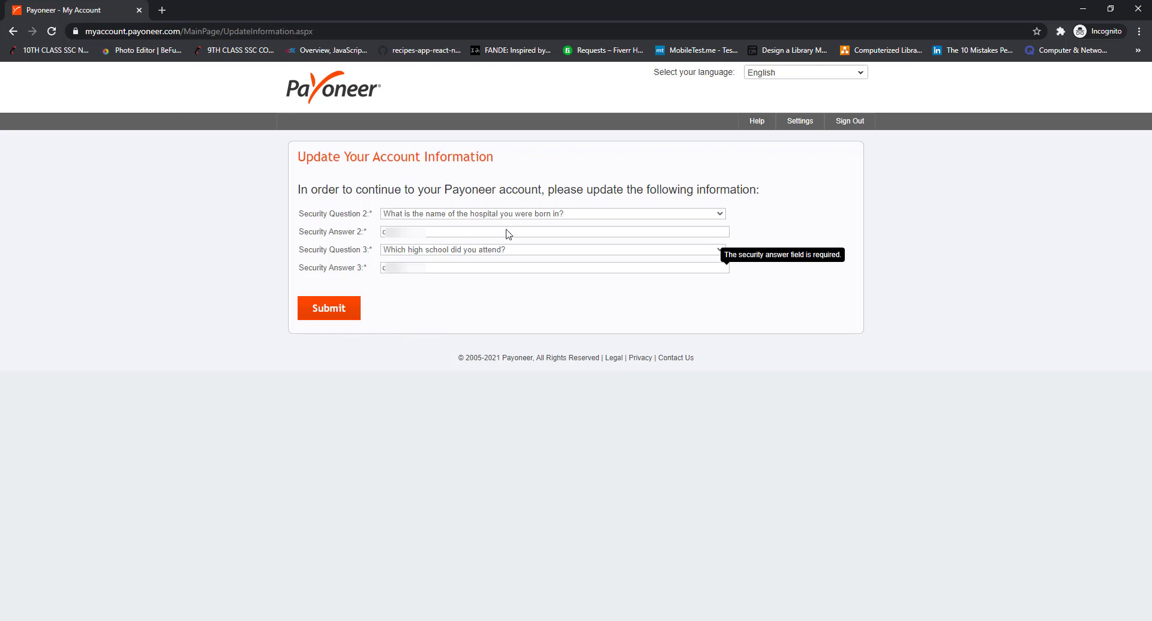
click(322, 313)
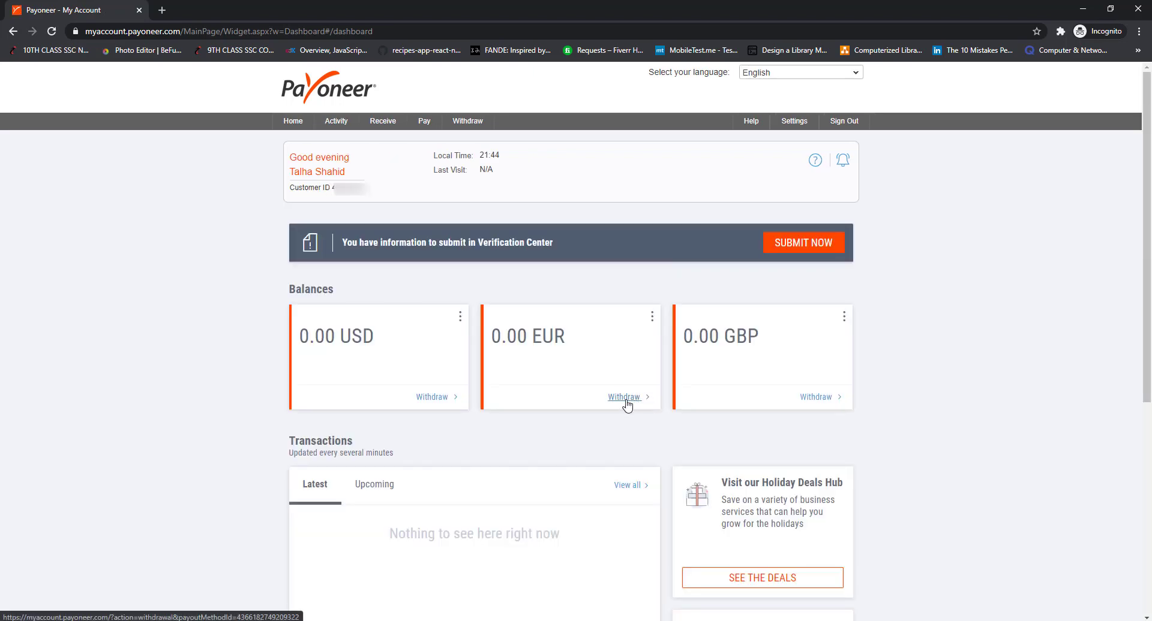
click(466, 139)
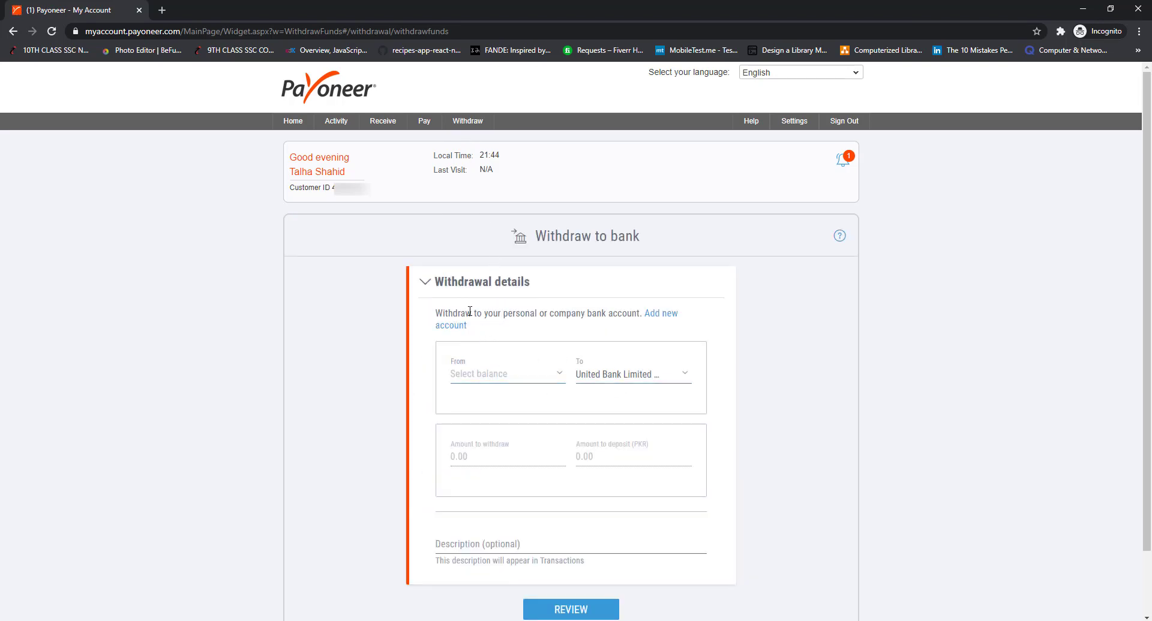
scroll(669, 396, down, 1)
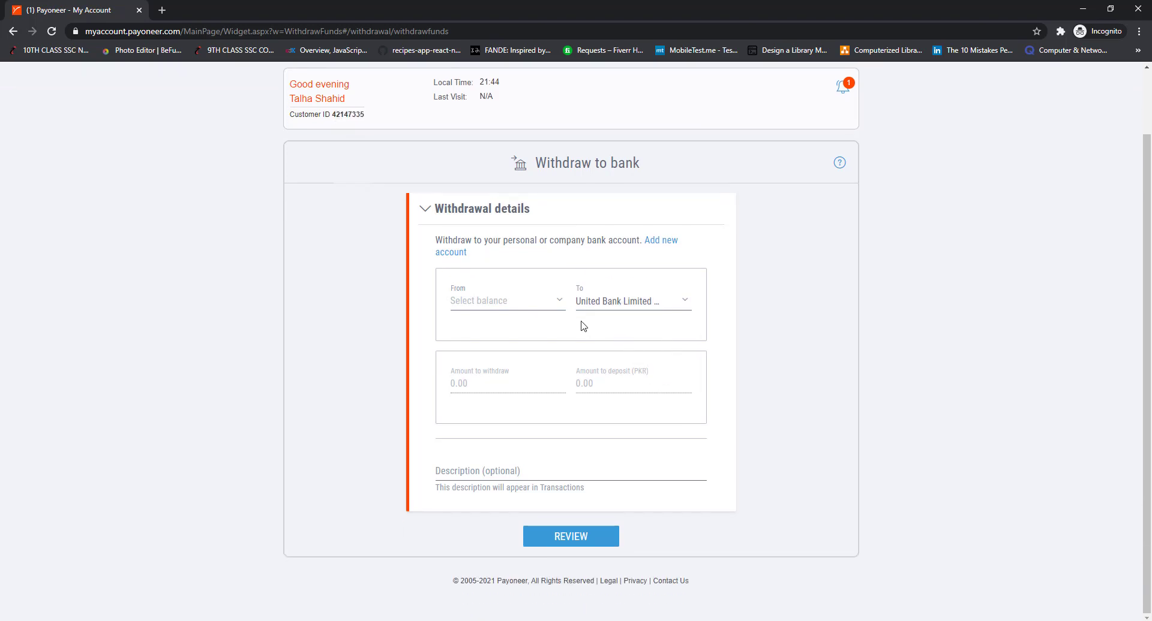
scroll(540, 336, up, 1)
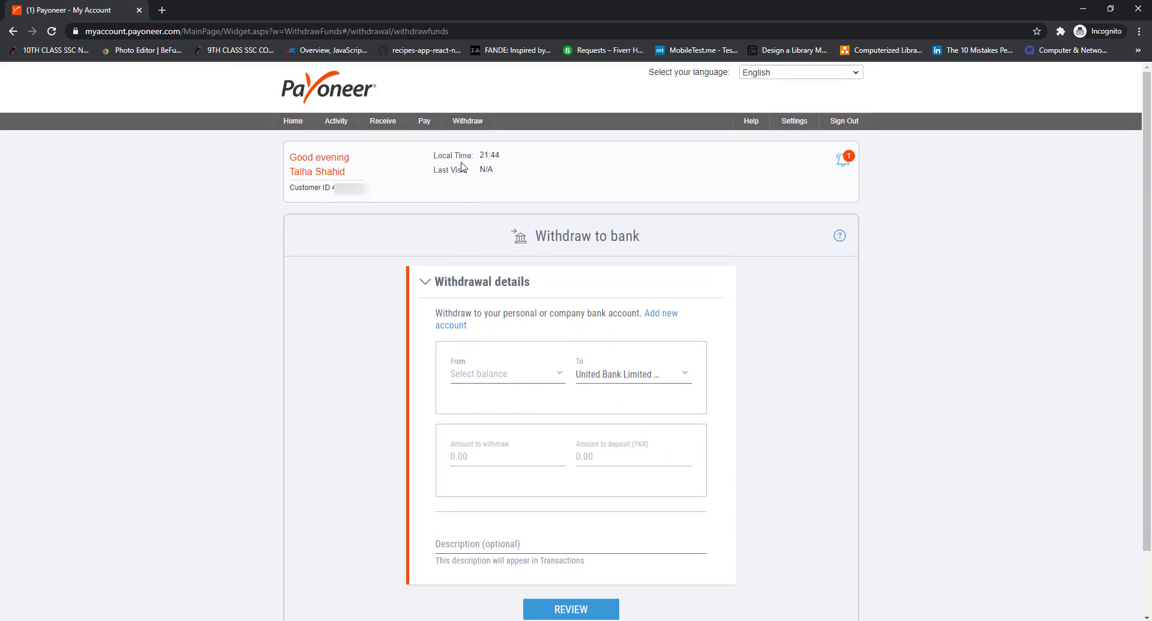
mouse_move(432, 125)
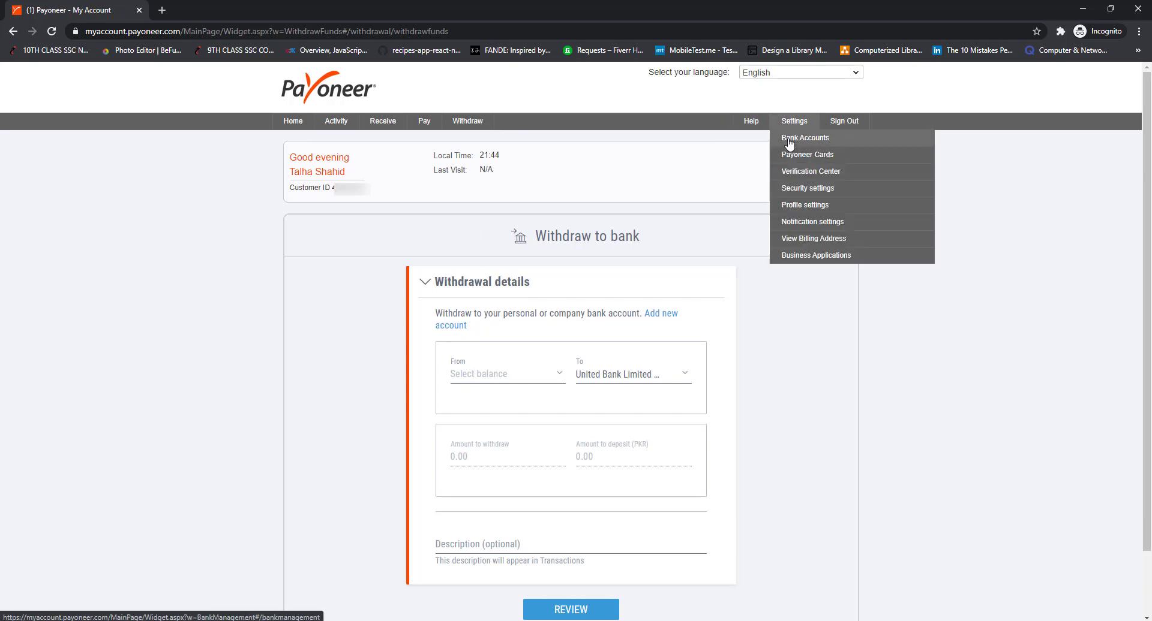
click(789, 143)
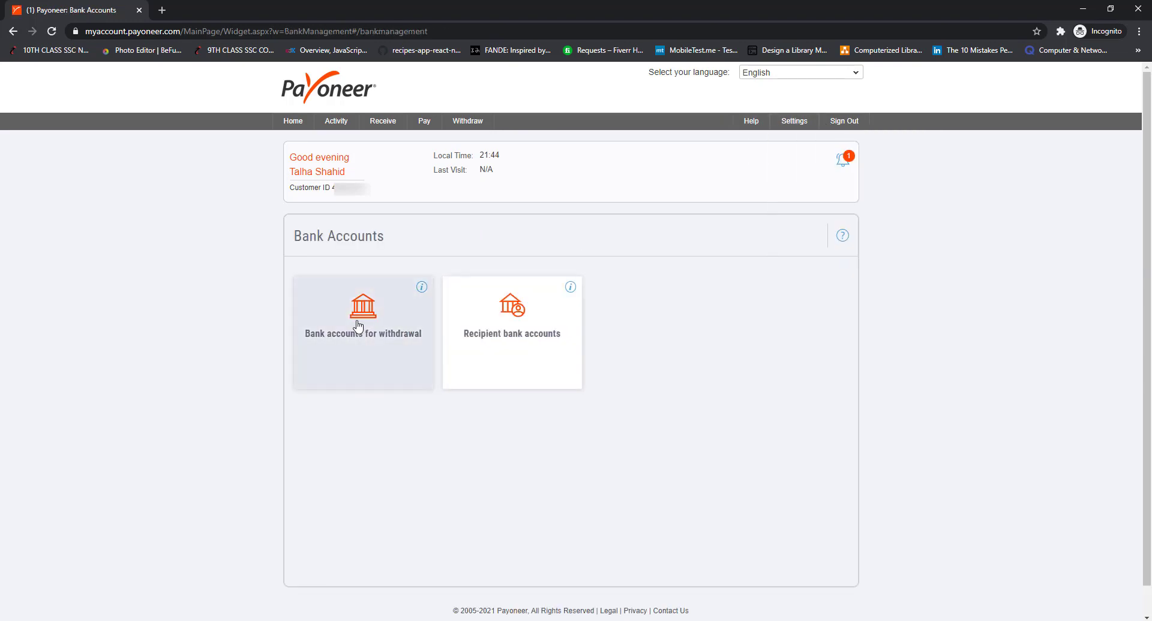
click(358, 326)
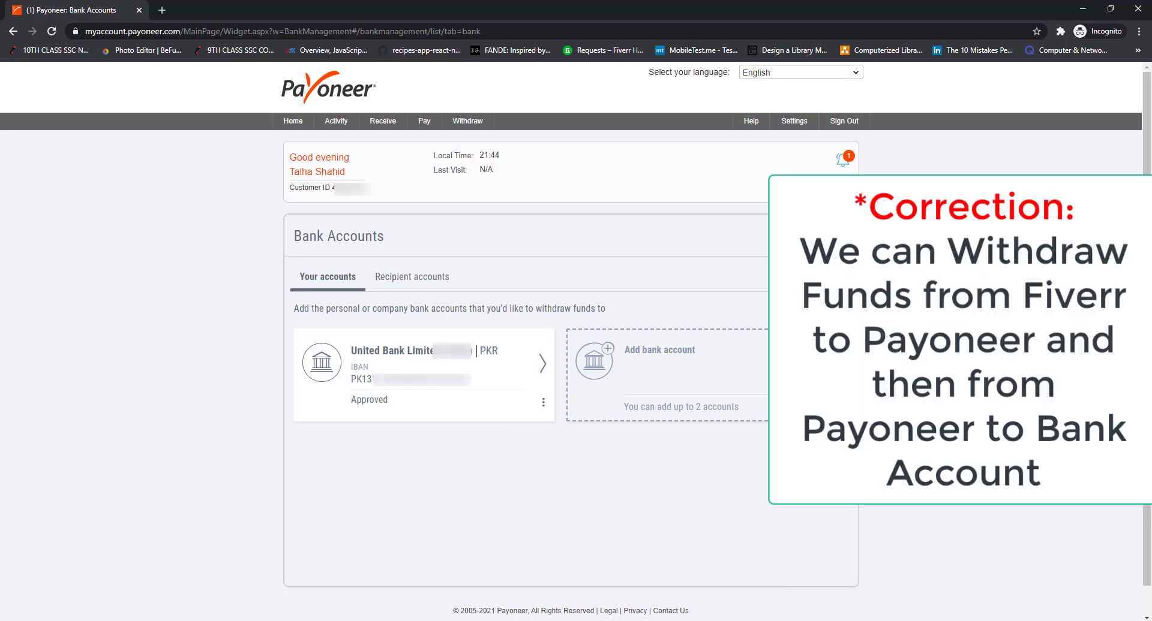
click(503, 370)
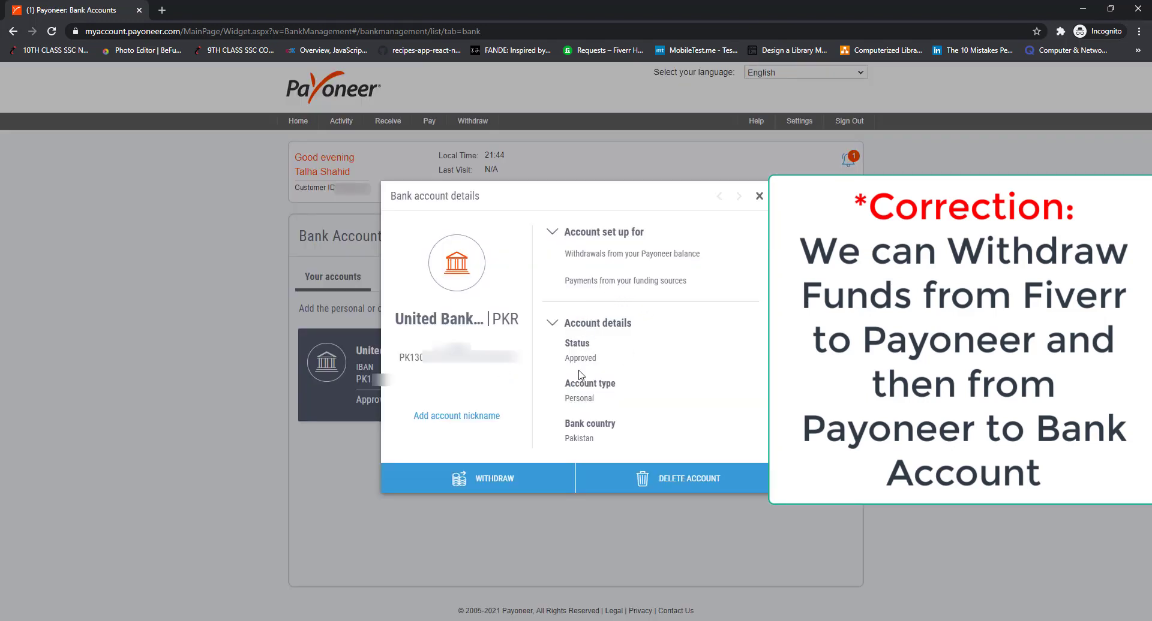
scroll(579, 395, down, 3)
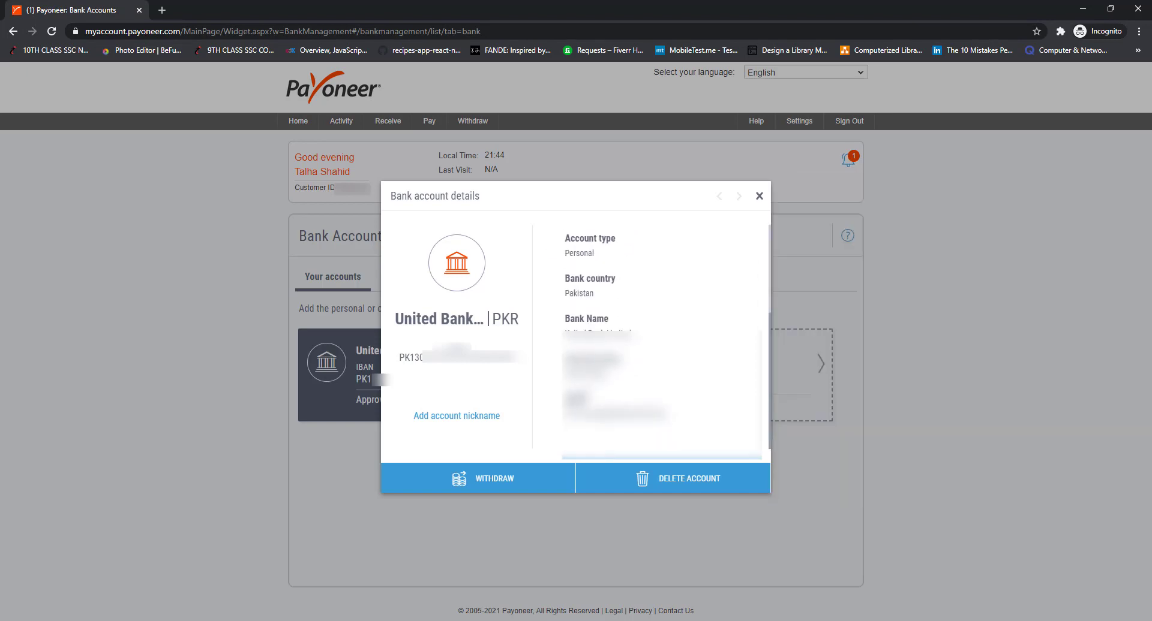
click(759, 196)
click(306, 121)
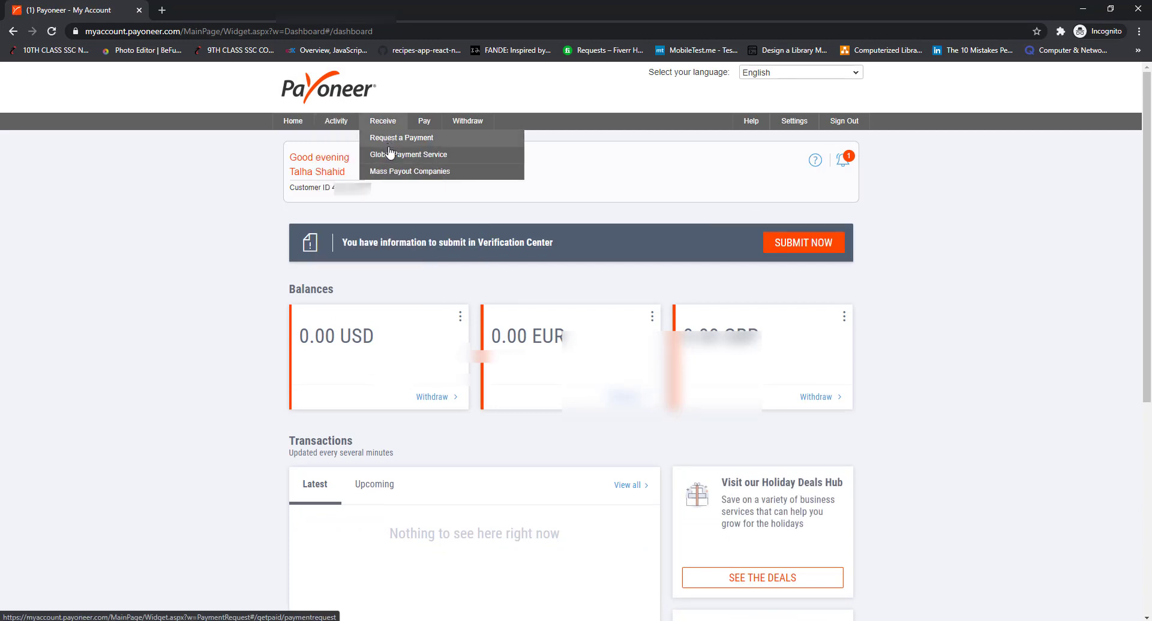
mouse_move(336, 123)
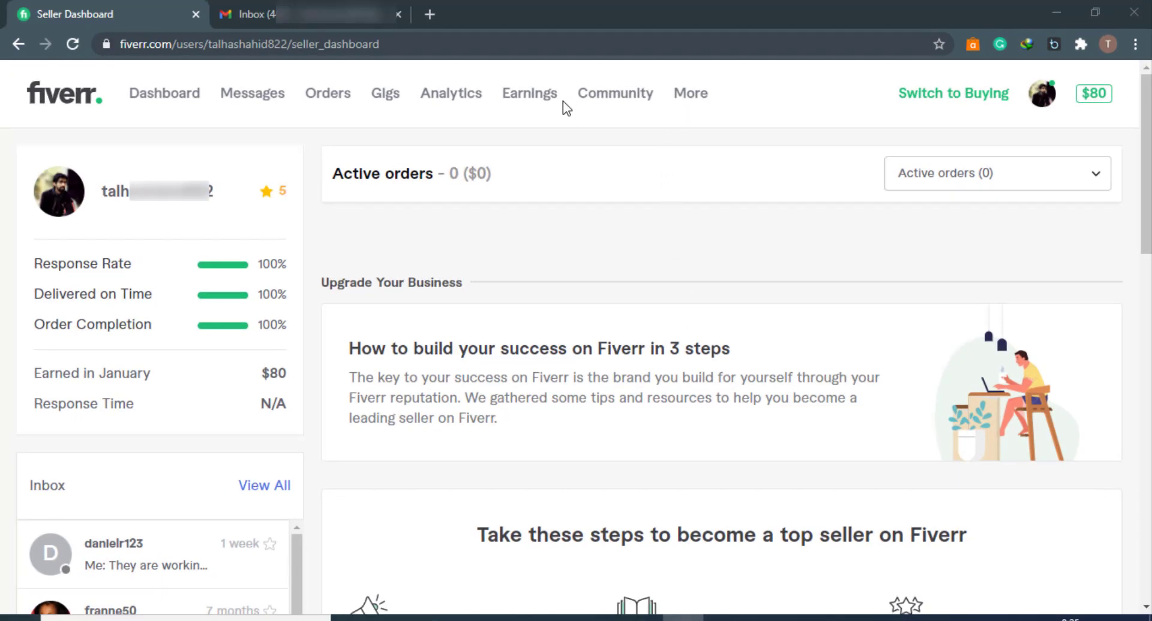
On Fiverr's Earnings page, choose Bank Transfer as the withdrawal method for the $80
click(540, 101)
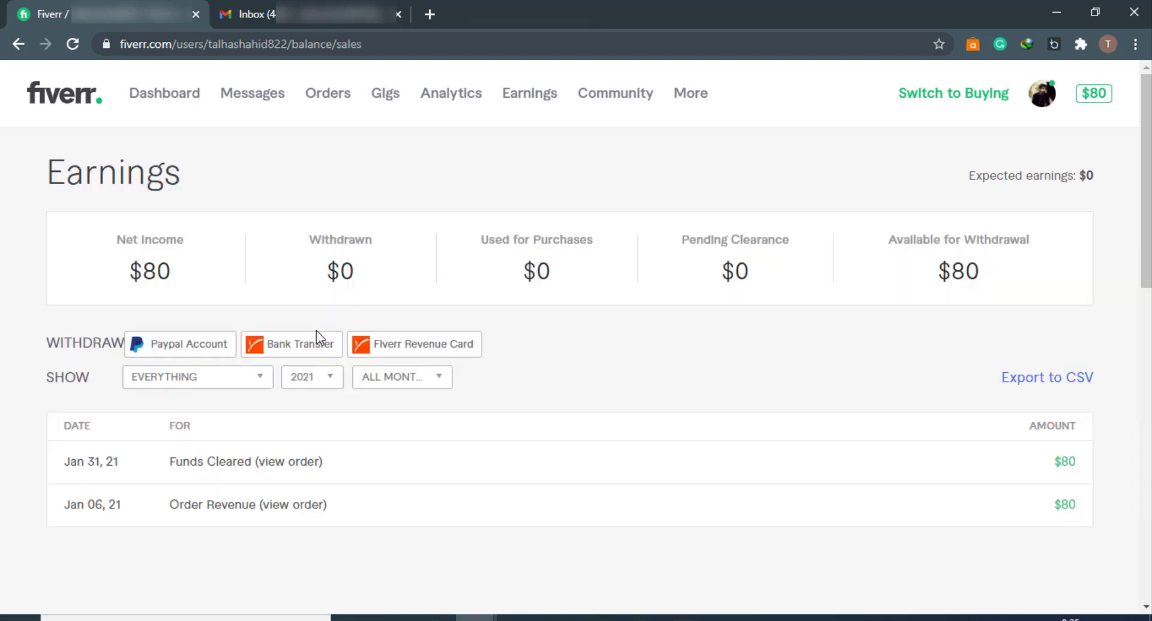
click(290, 348)
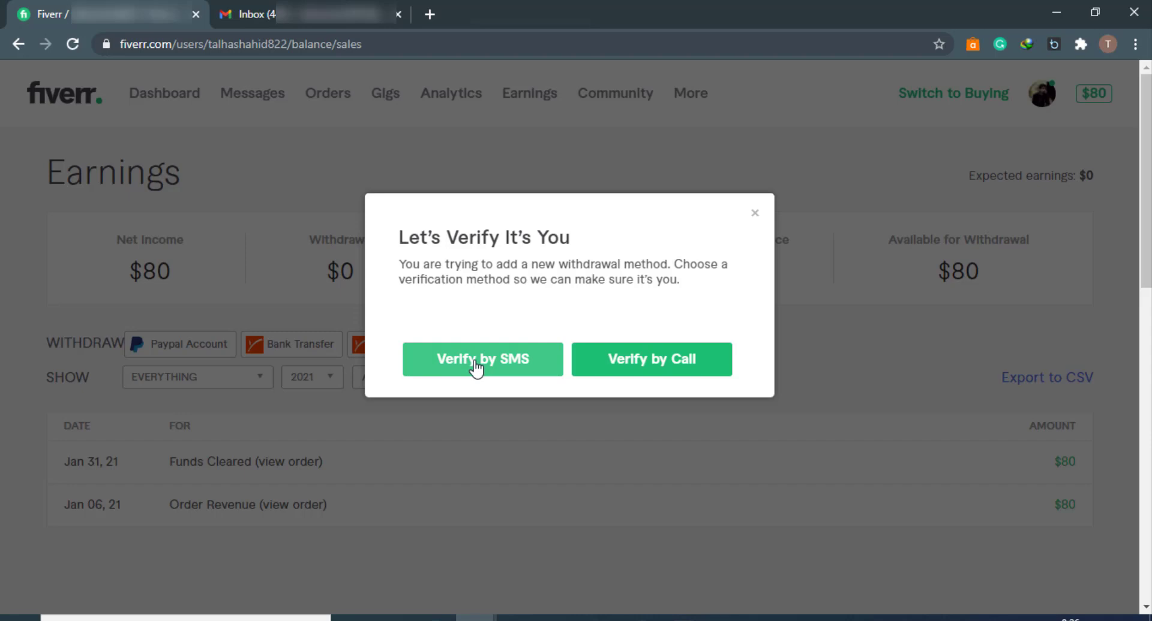
Verify the phone via SMS by entering the four-digit code received and confirming
click(476, 366)
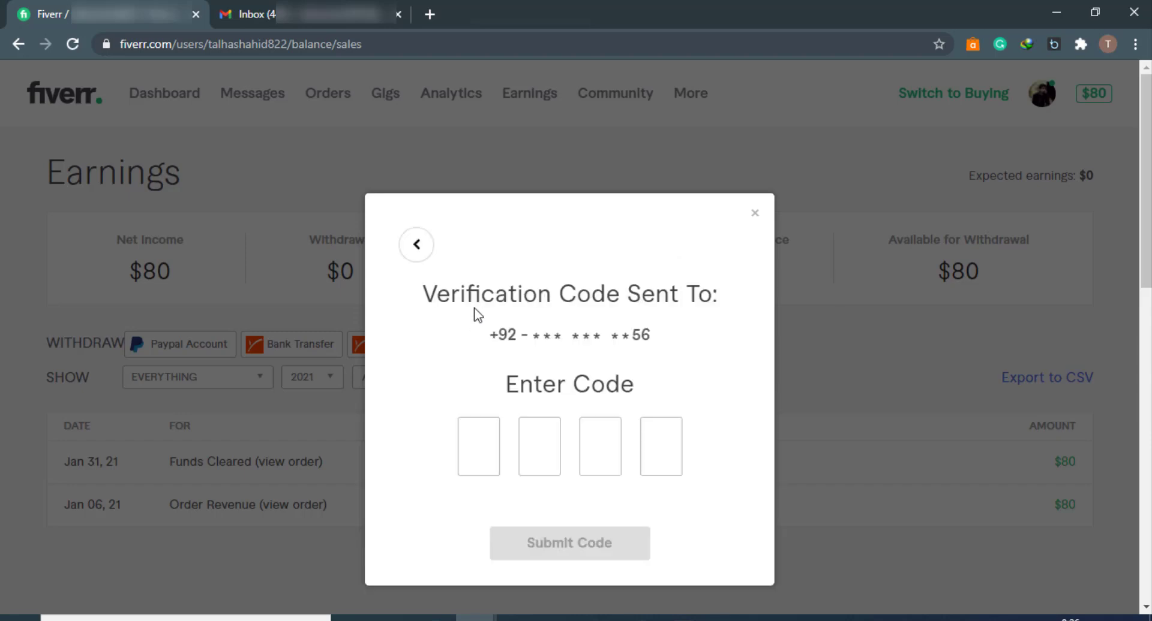
click(478, 444)
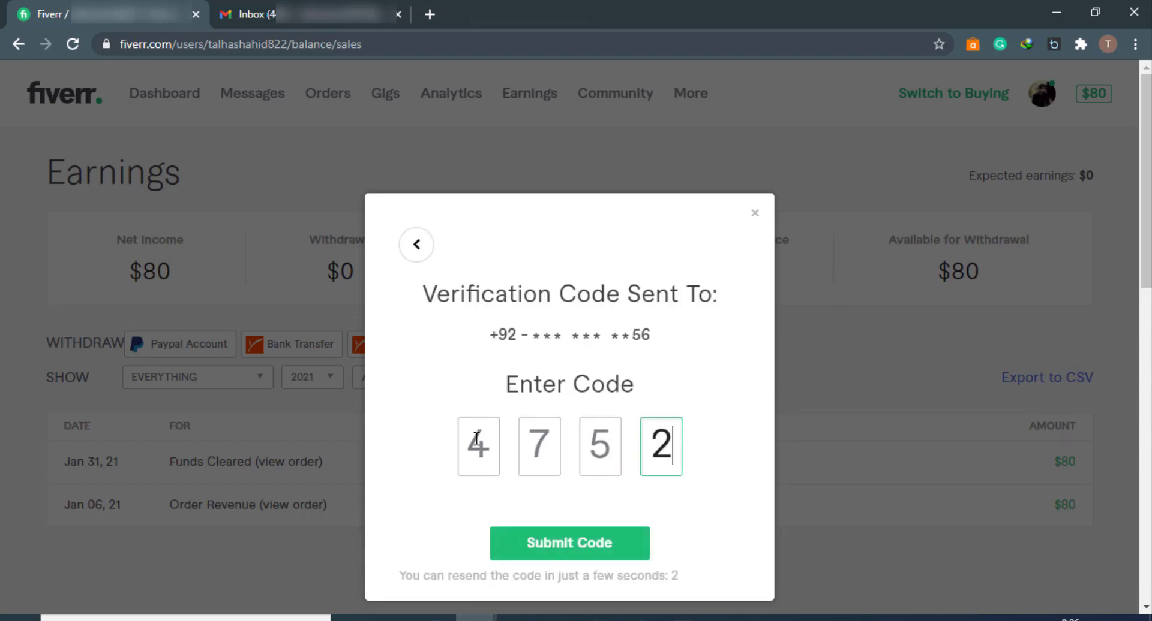
click(574, 555)
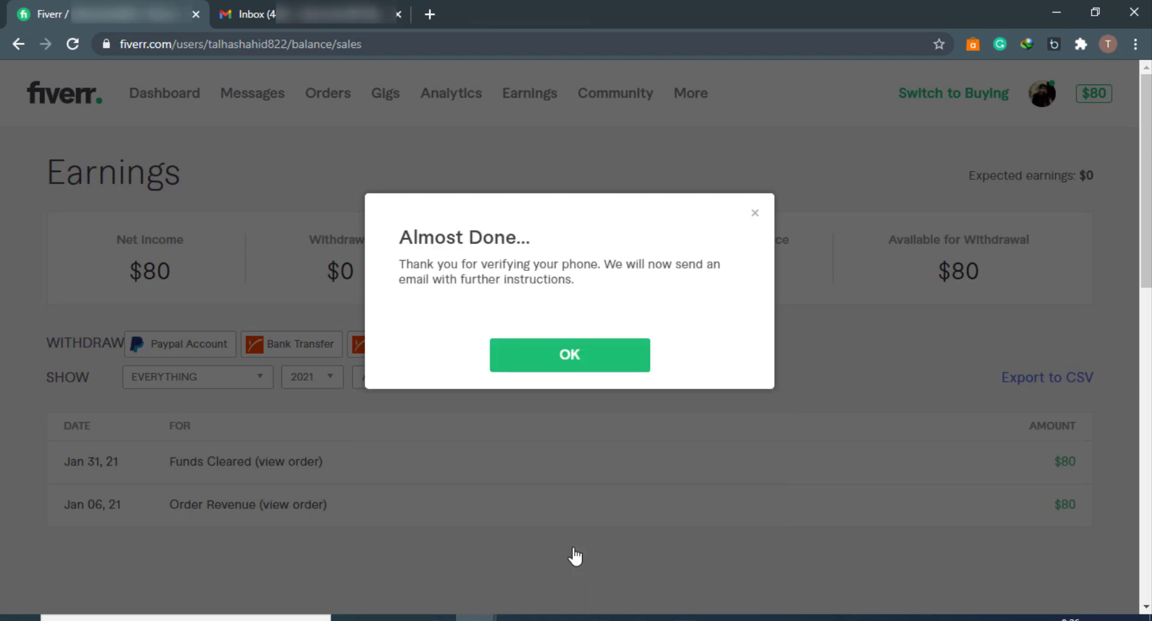
click(589, 361)
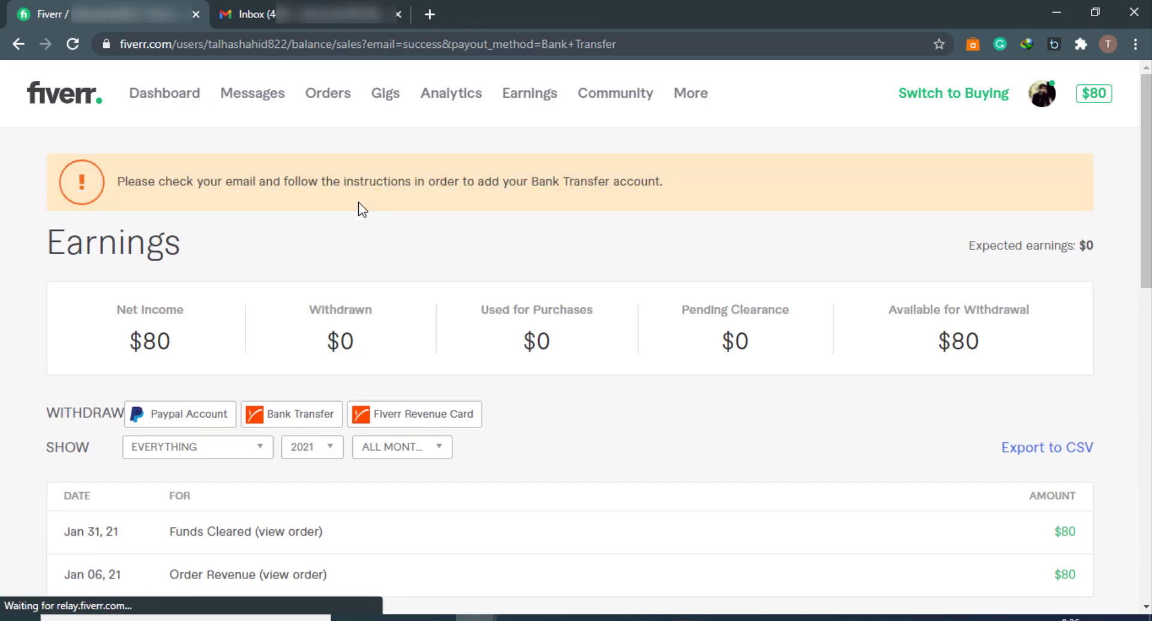
Refresh Gmail, open 'Confirm your Fiverr bank account information', and follow its continue link
click(327, 12)
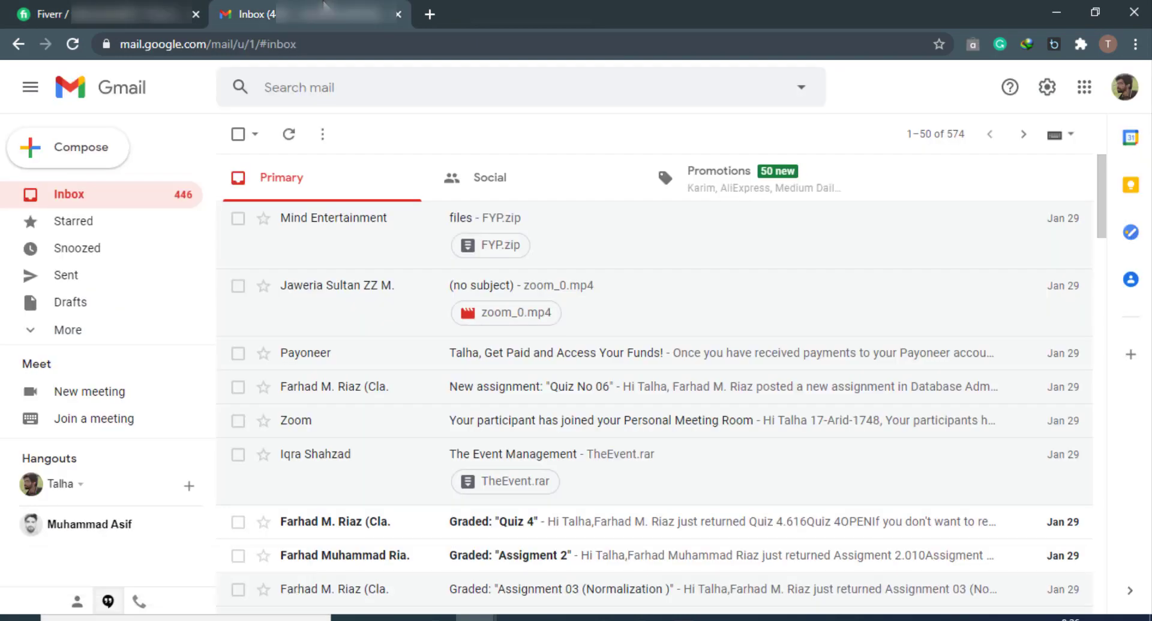
click(73, 45)
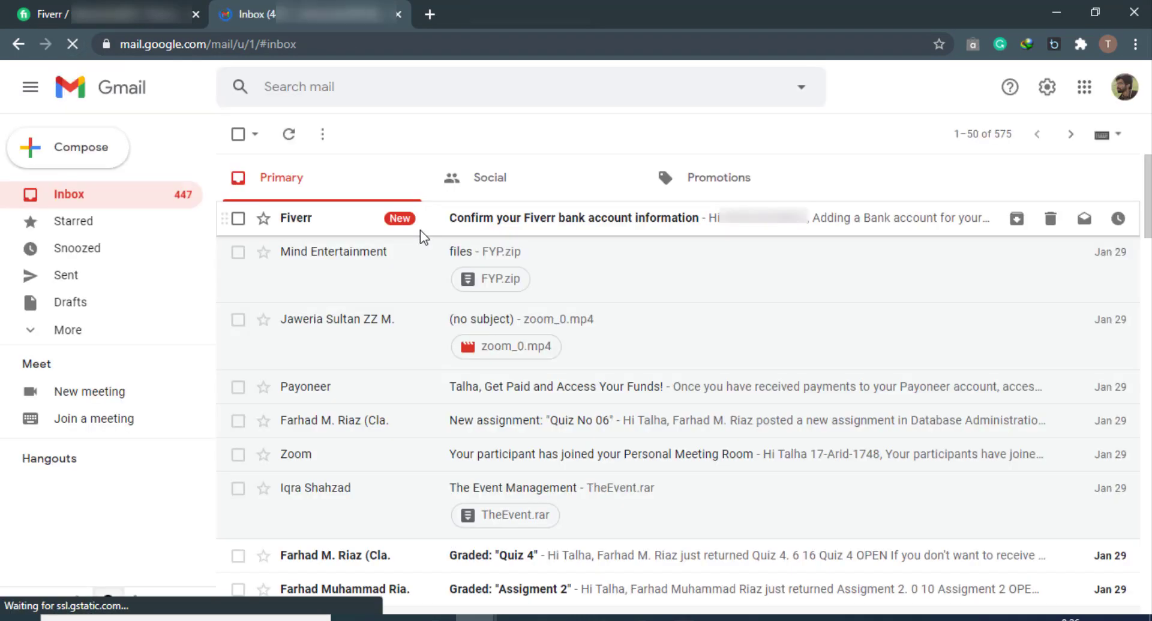
click(494, 225)
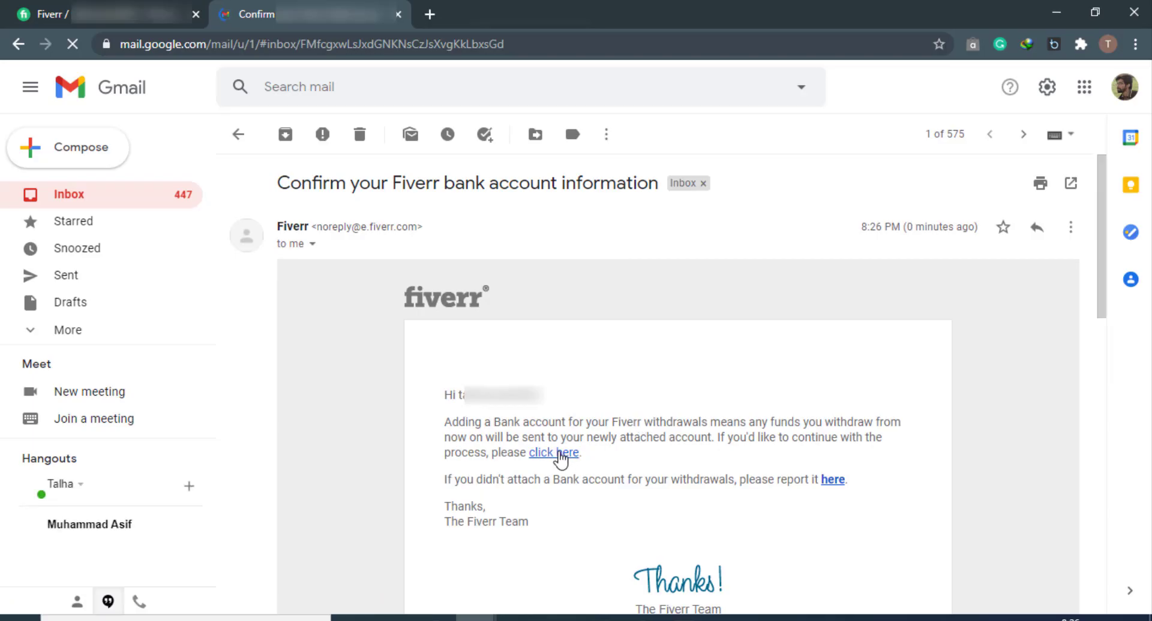
click(555, 453)
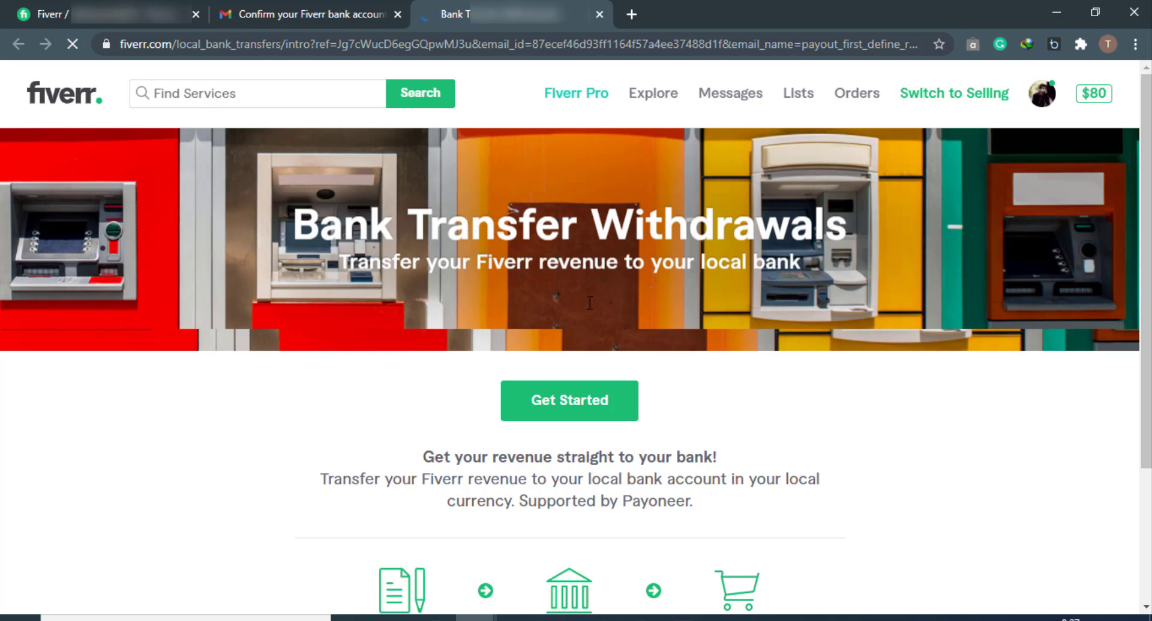
Start the Bank Transfer setup and log in with the existing Payoneer account
click(587, 417)
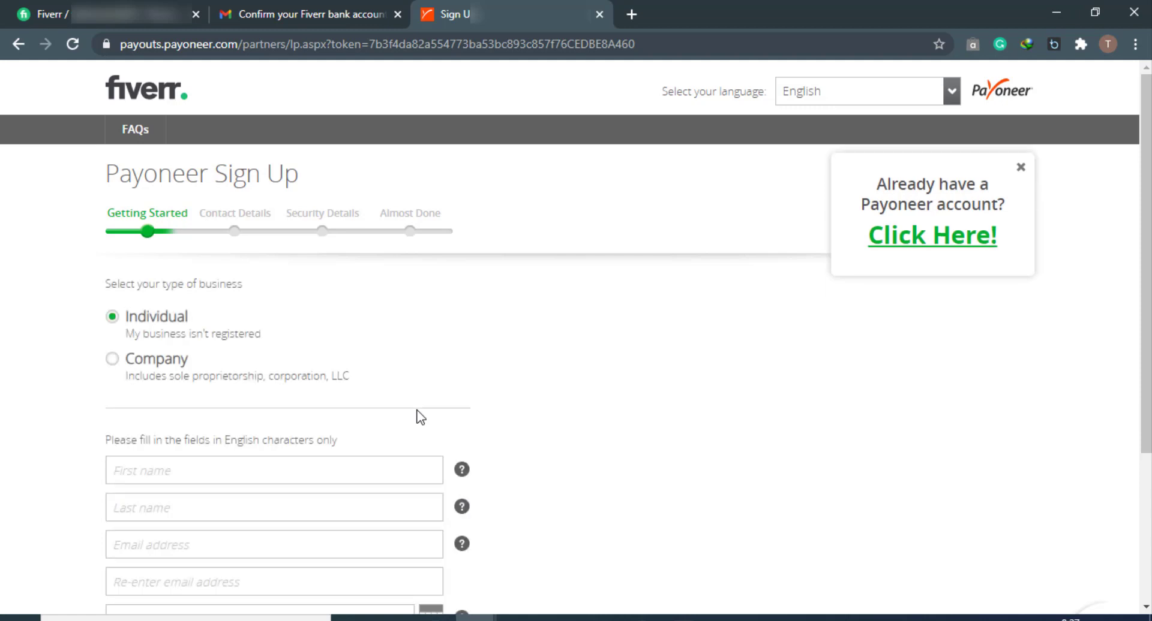
click(925, 240)
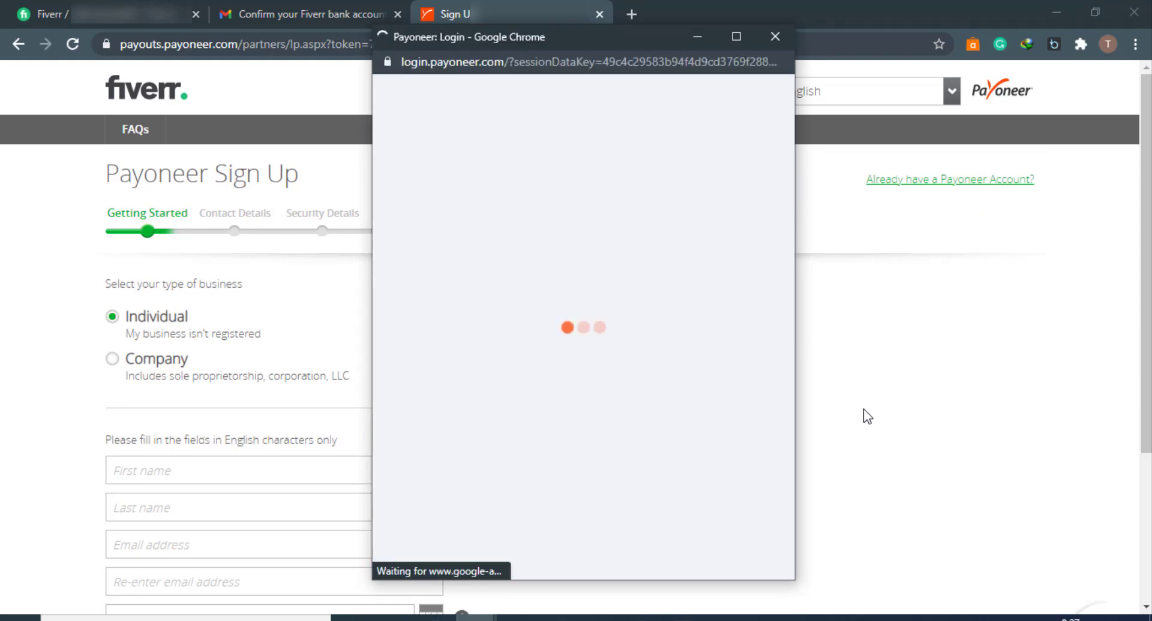
click(579, 389)
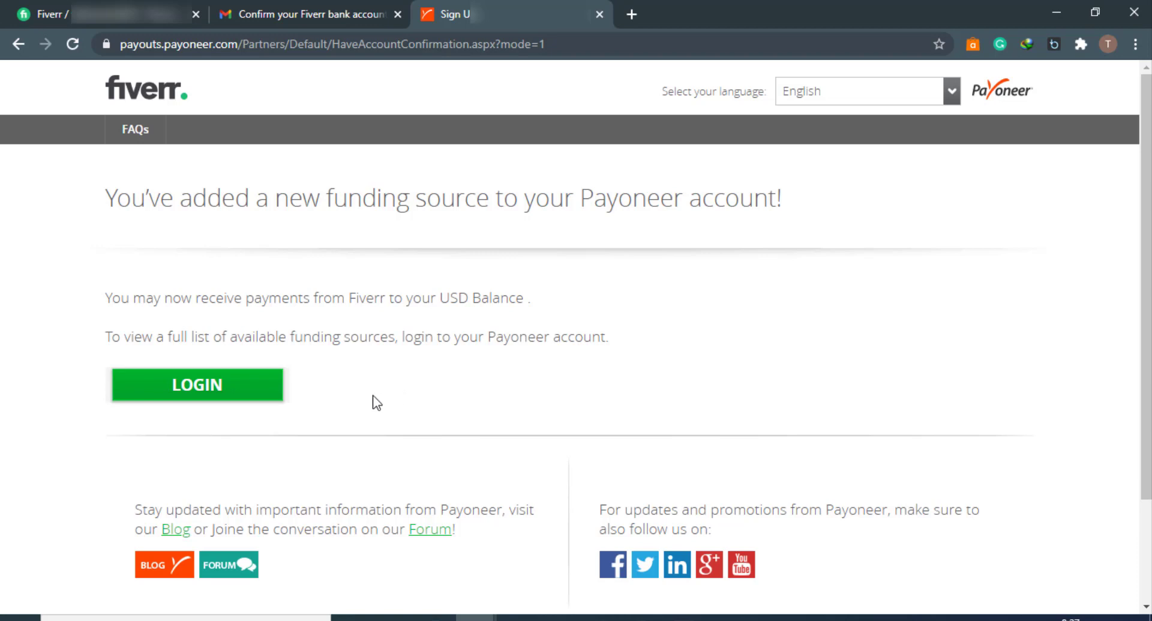
Sign in to Payoneer, passing the reCAPTCHA check
click(231, 393)
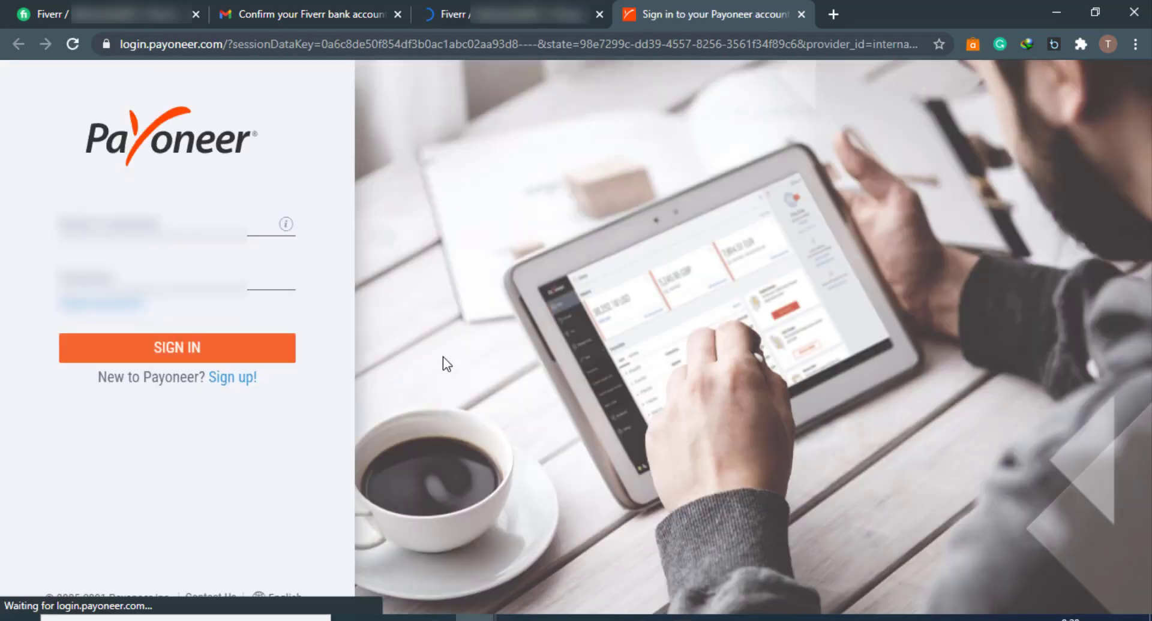
click(281, 352)
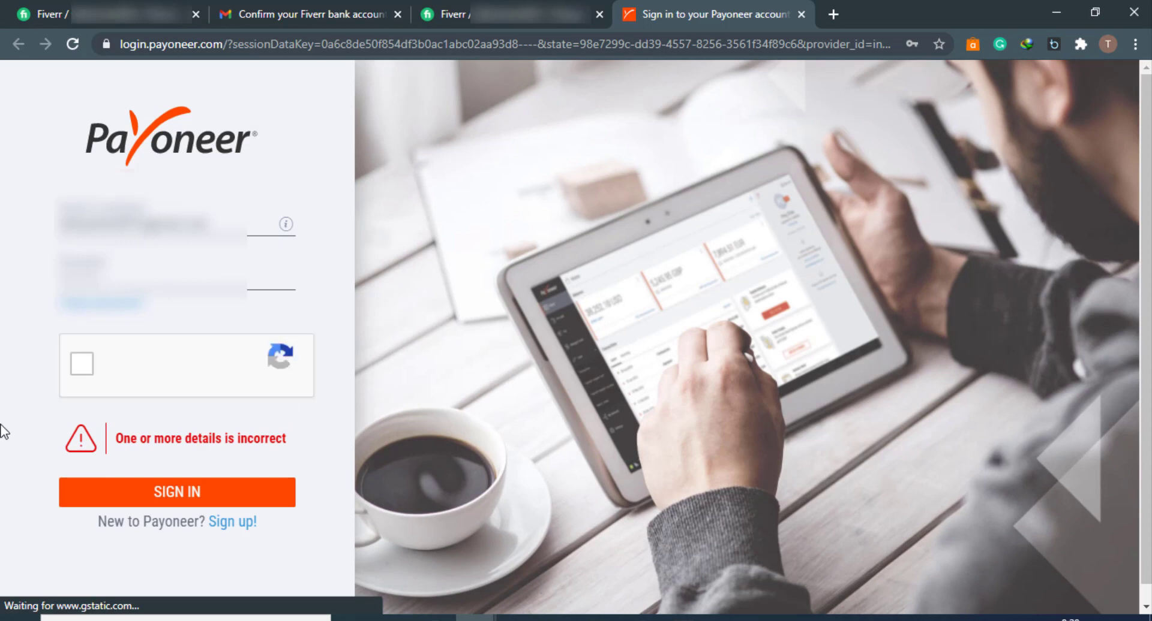
click(82, 364)
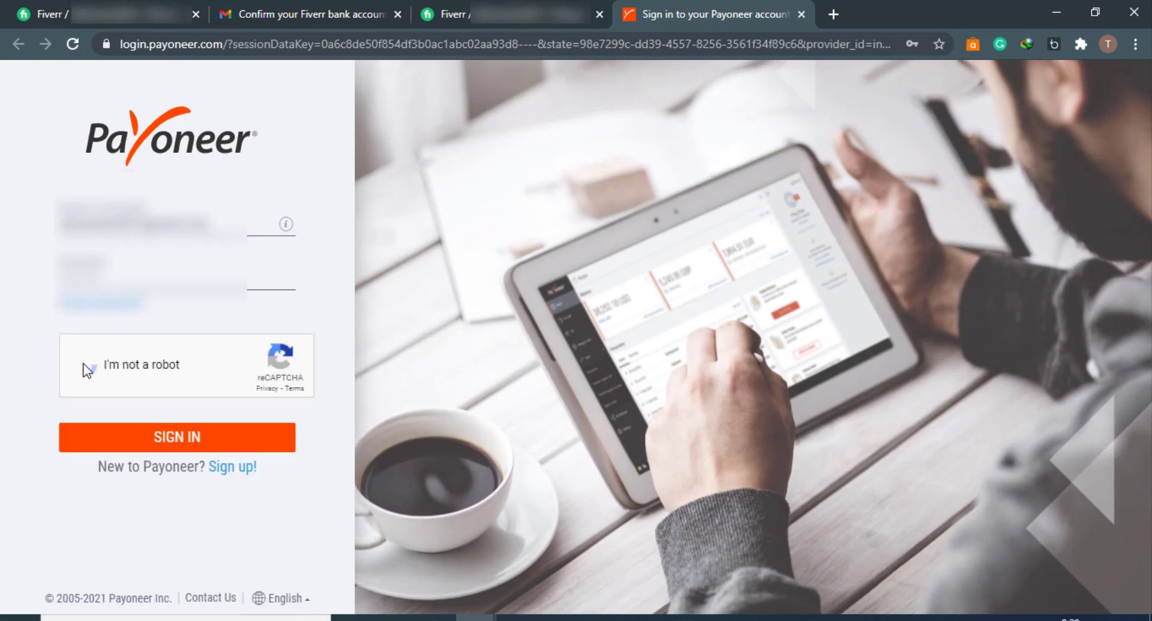
click(201, 448)
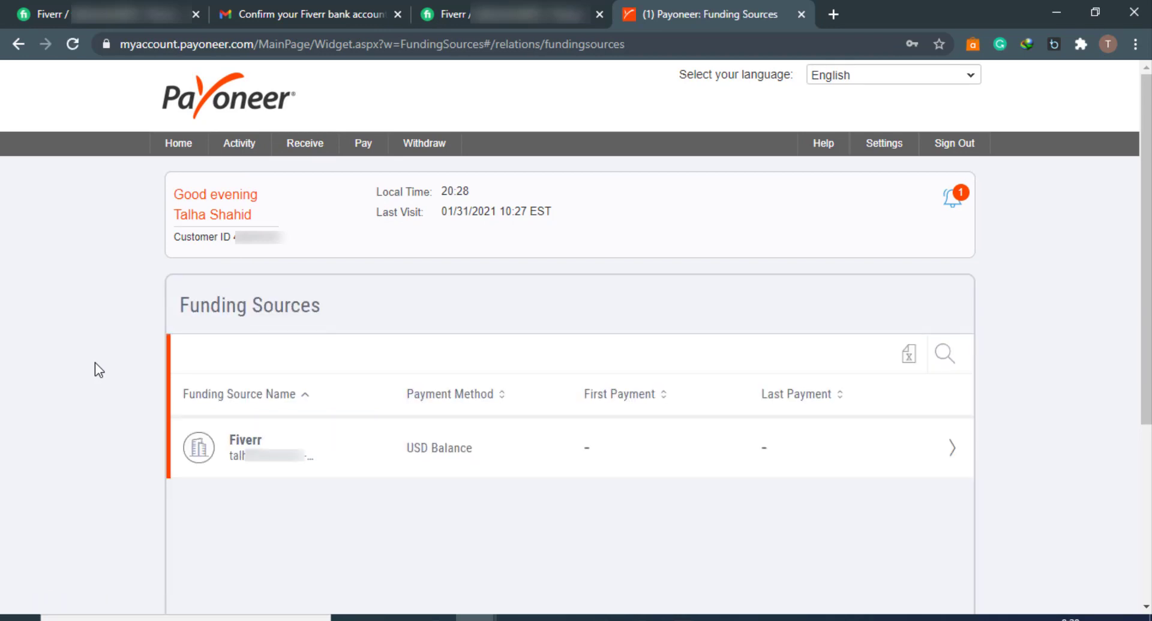
Check the Fiverr funding source's details, then return to the Fiverr tab
scroll(95, 362, down, 3)
scroll(95, 362, up, 3)
click(946, 449)
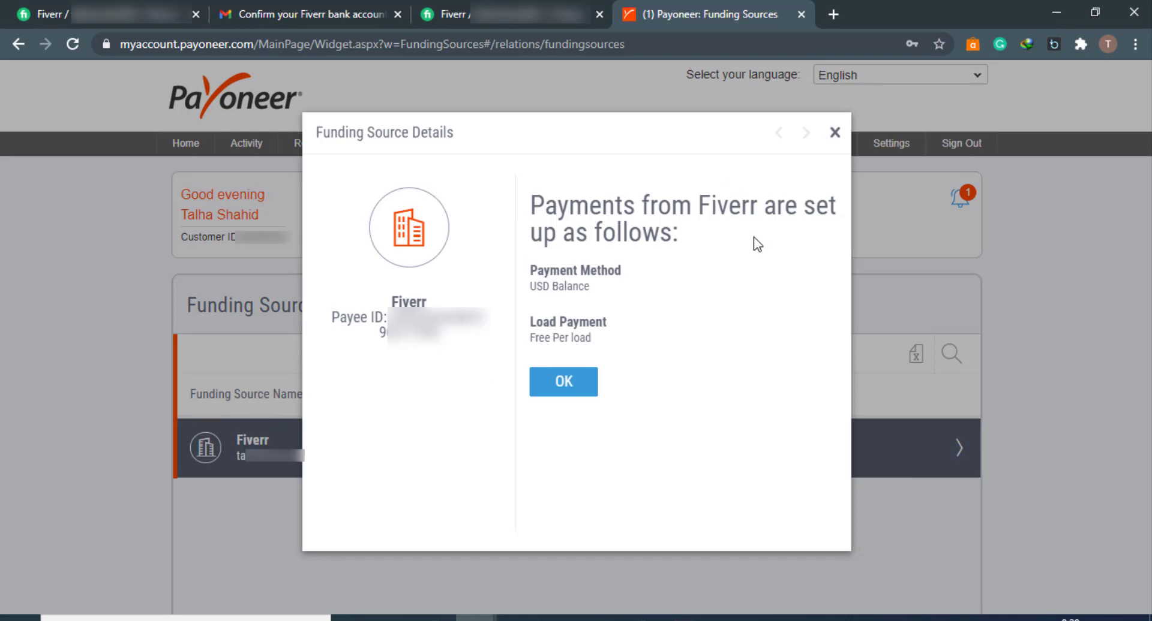
click(582, 387)
click(498, 9)
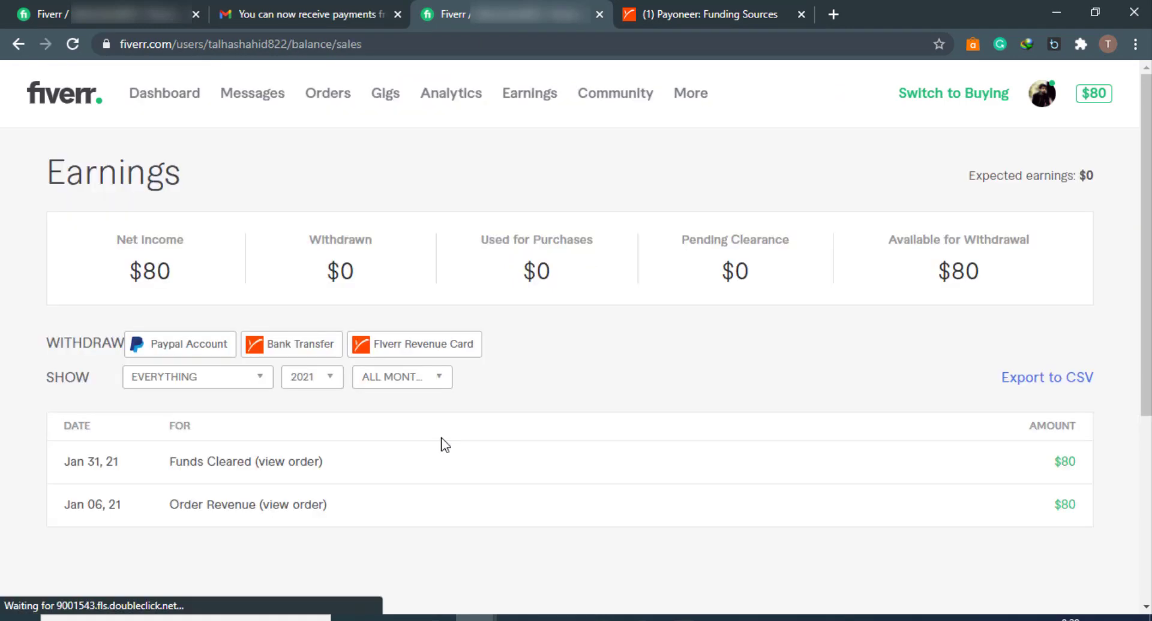
Start adding Bank Transfer as a Fiverr withdrawal method, dismissing the identity verification prompt
click(284, 360)
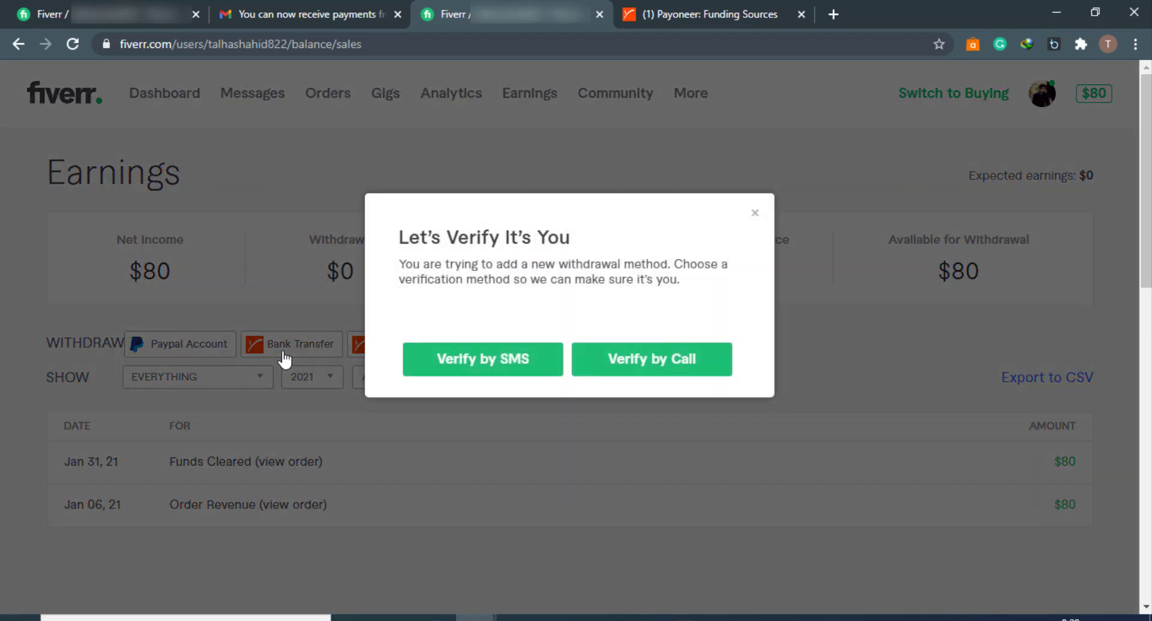
click(754, 214)
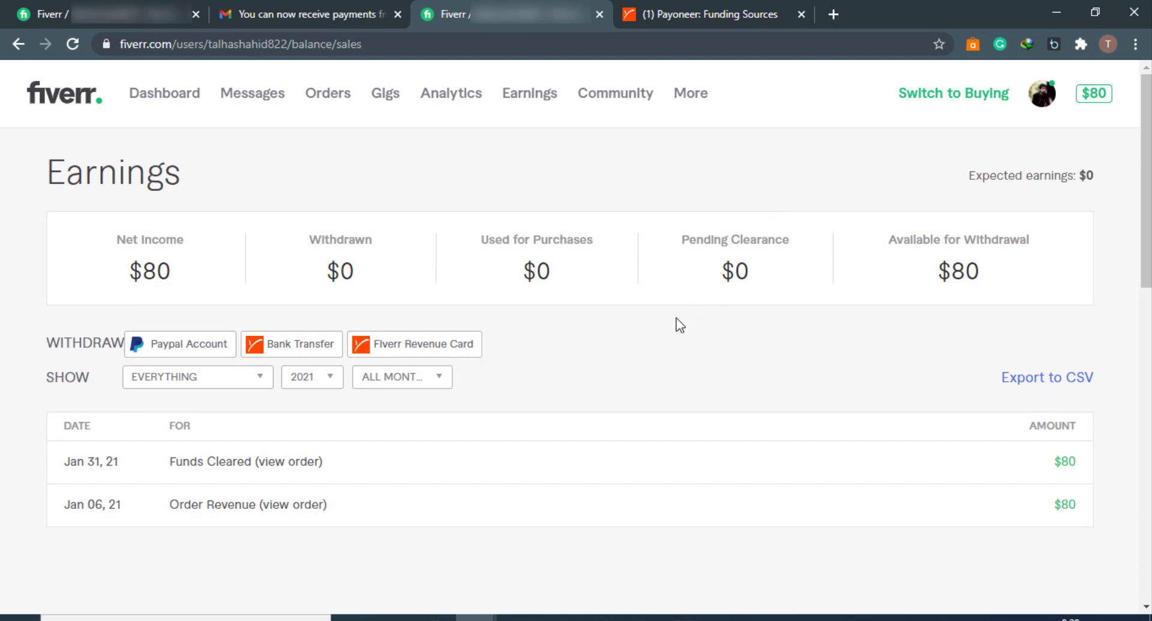
click(300, 343)
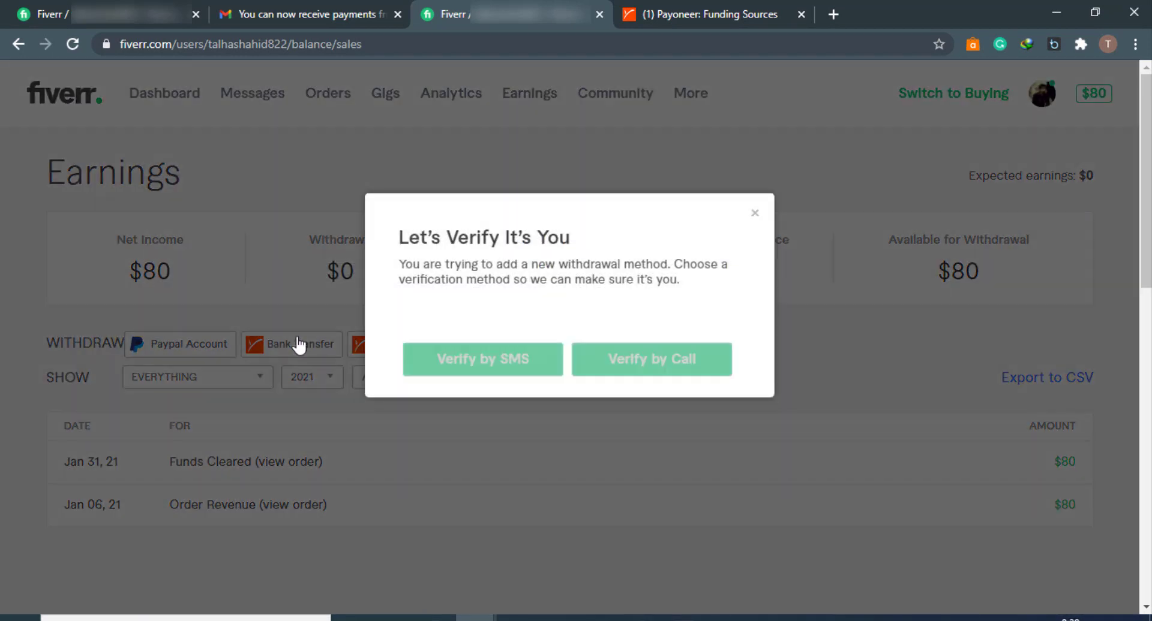
Verify the phone by SMS with the four-digit code and acknowledge Almost Done
click(509, 371)
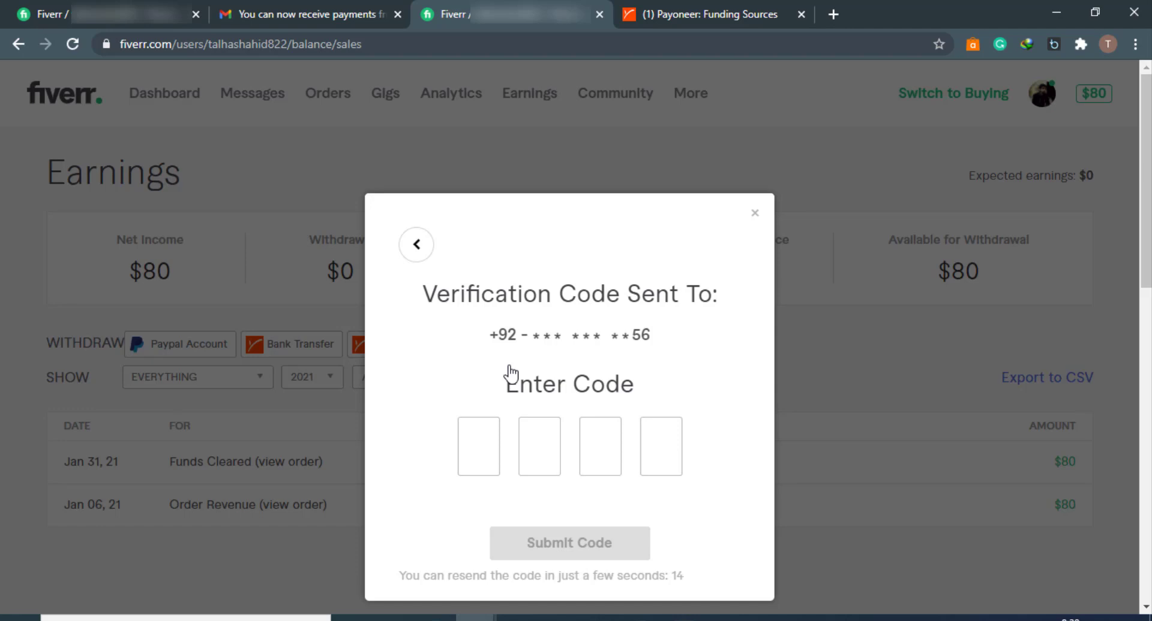
click(480, 444)
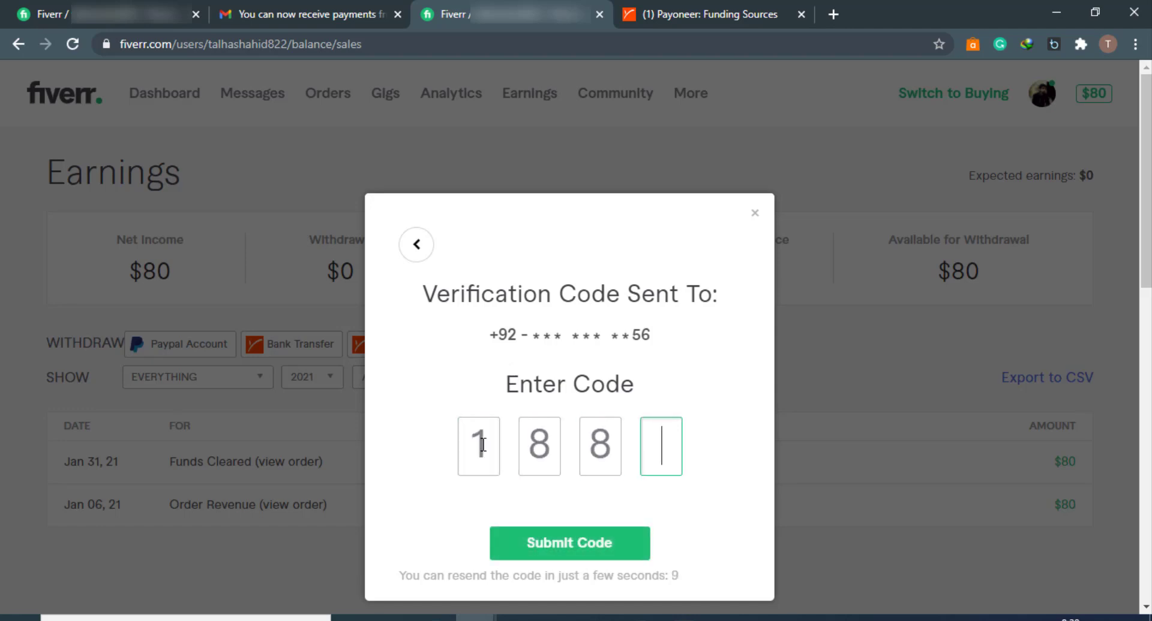
click(560, 542)
click(570, 352)
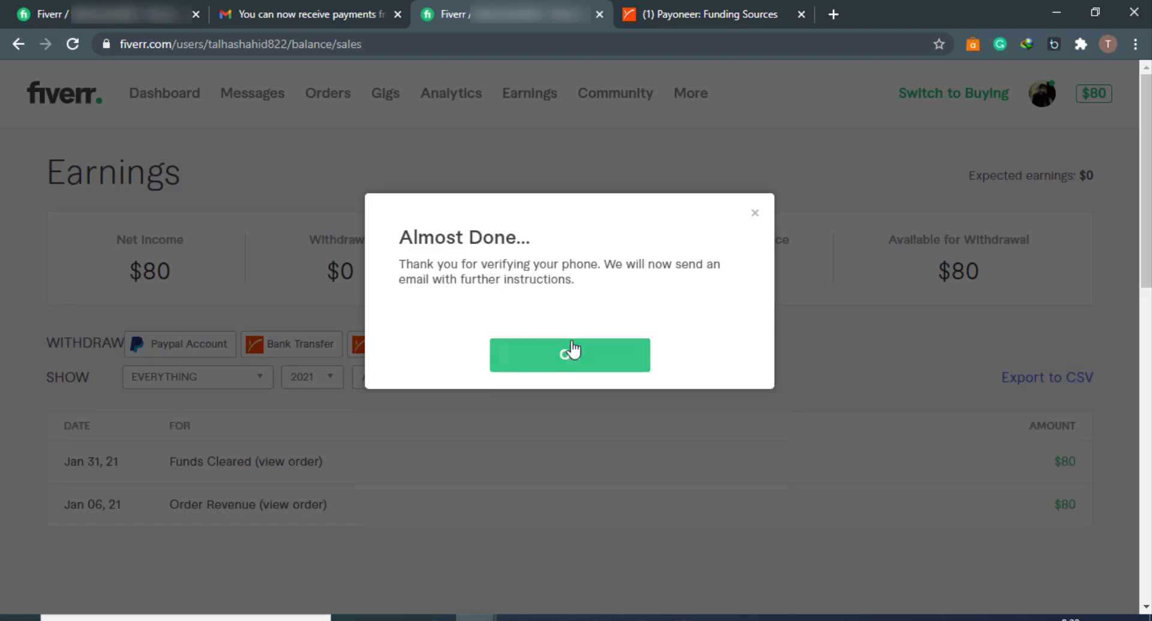
scroll(600, 352, down, 4)
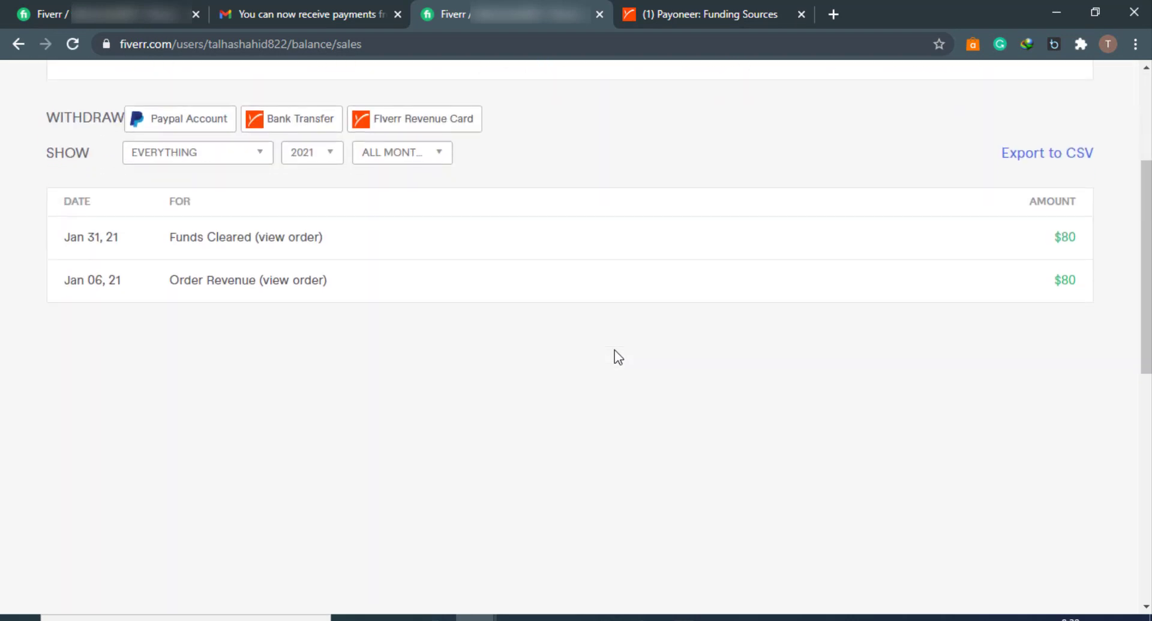
scroll(614, 357, up, 2)
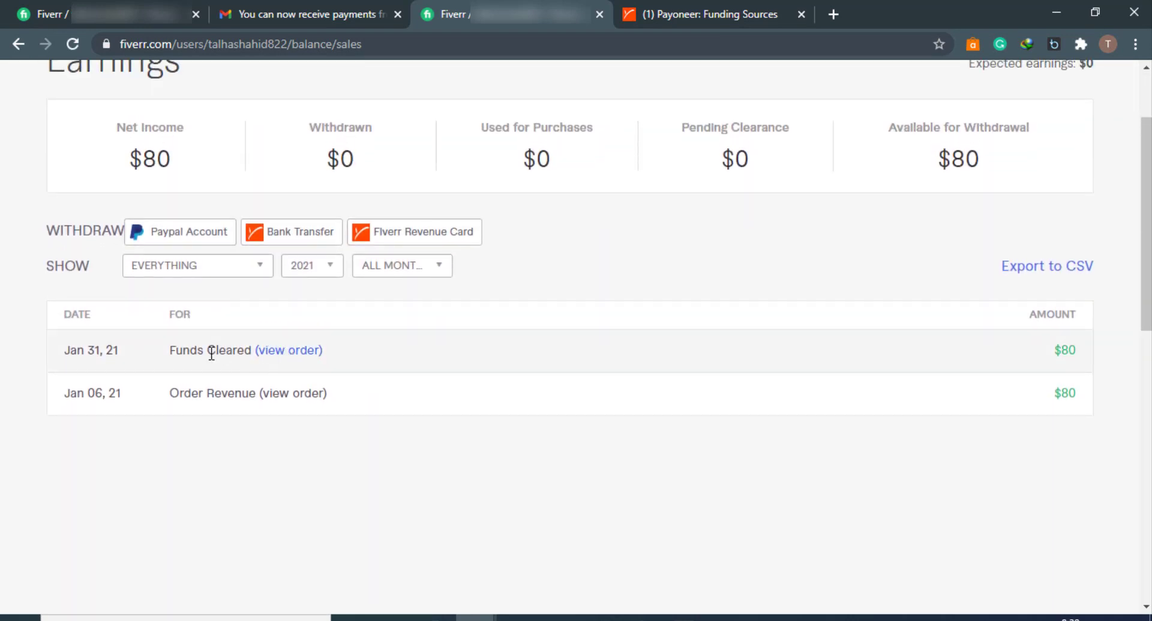
Withdraw the $80 Fiverr earnings via Bank Transfer, then return to Payoneer's Funding Sources
click(300, 231)
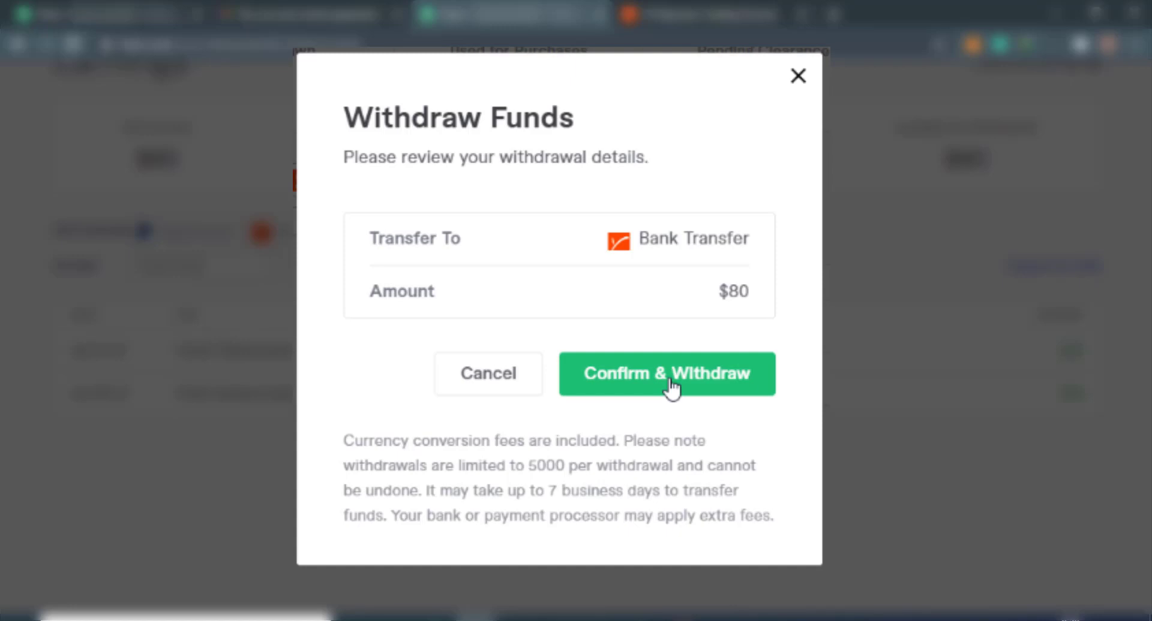
click(665, 400)
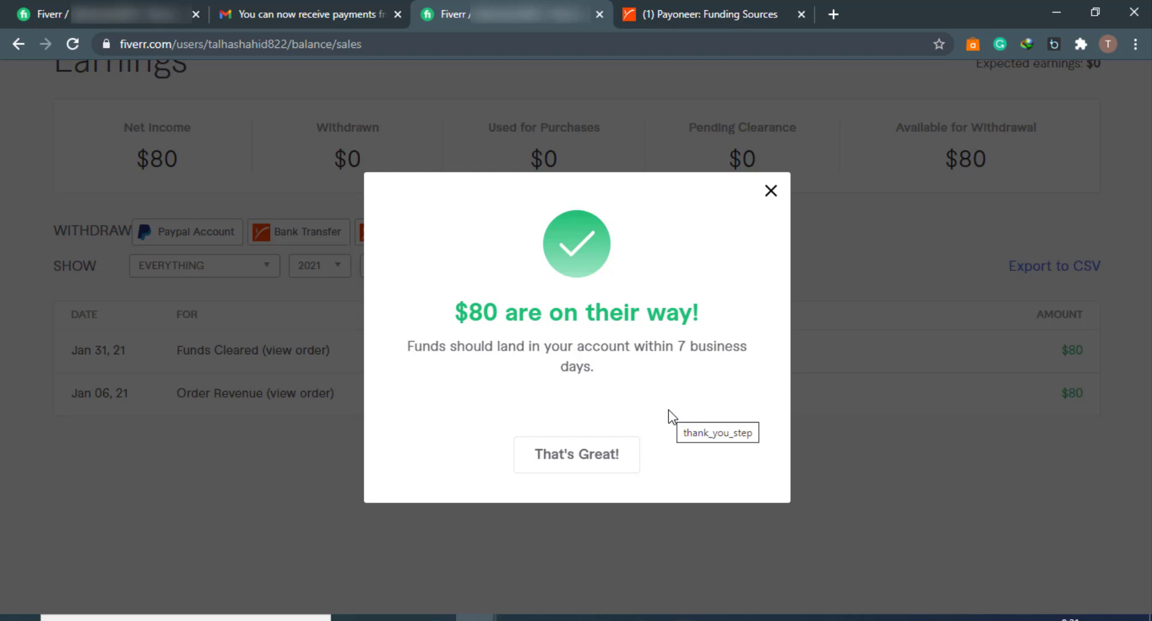
click(567, 462)
click(720, 3)
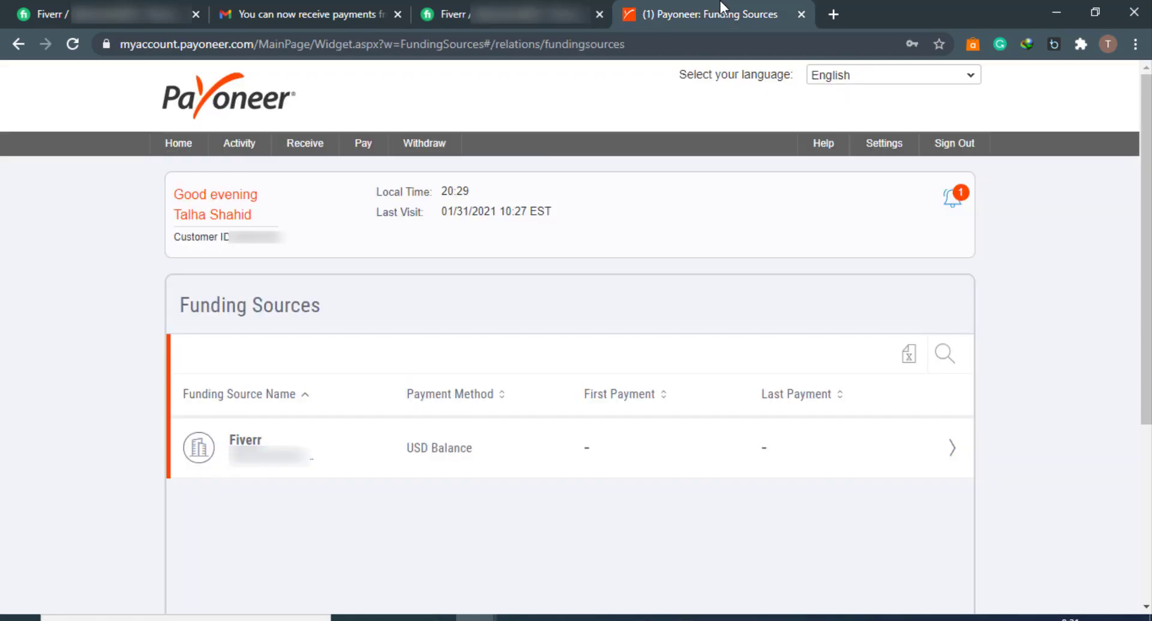
Reload Funding Sources and open the Payoneer Home dashboard showing USD, EUR and GBP balances
click(73, 45)
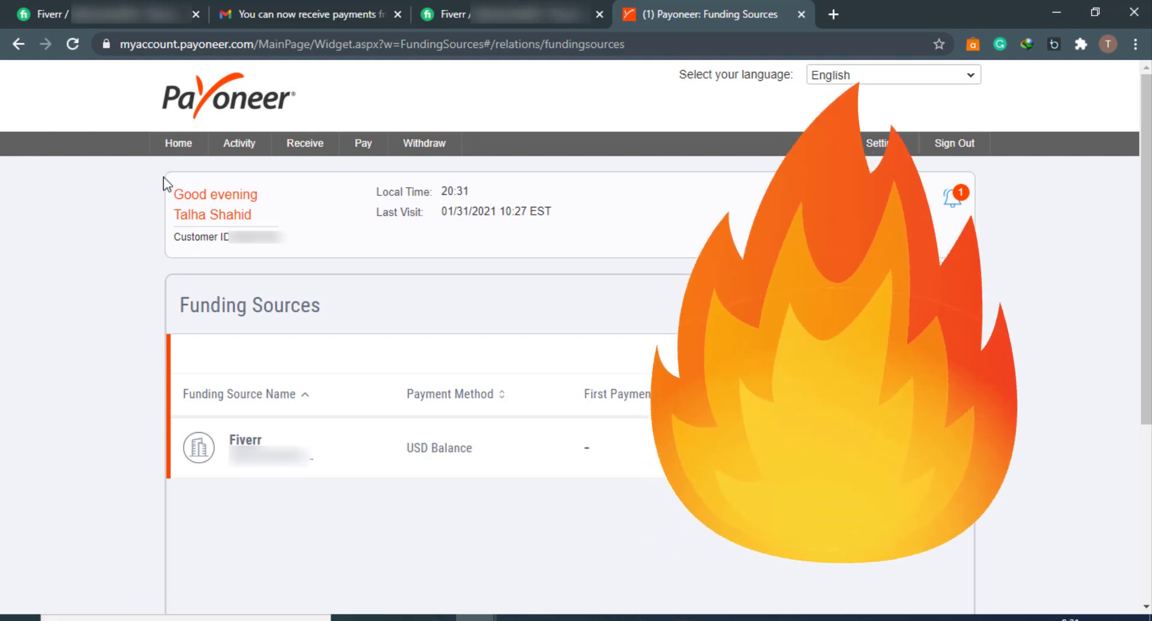
click(185, 146)
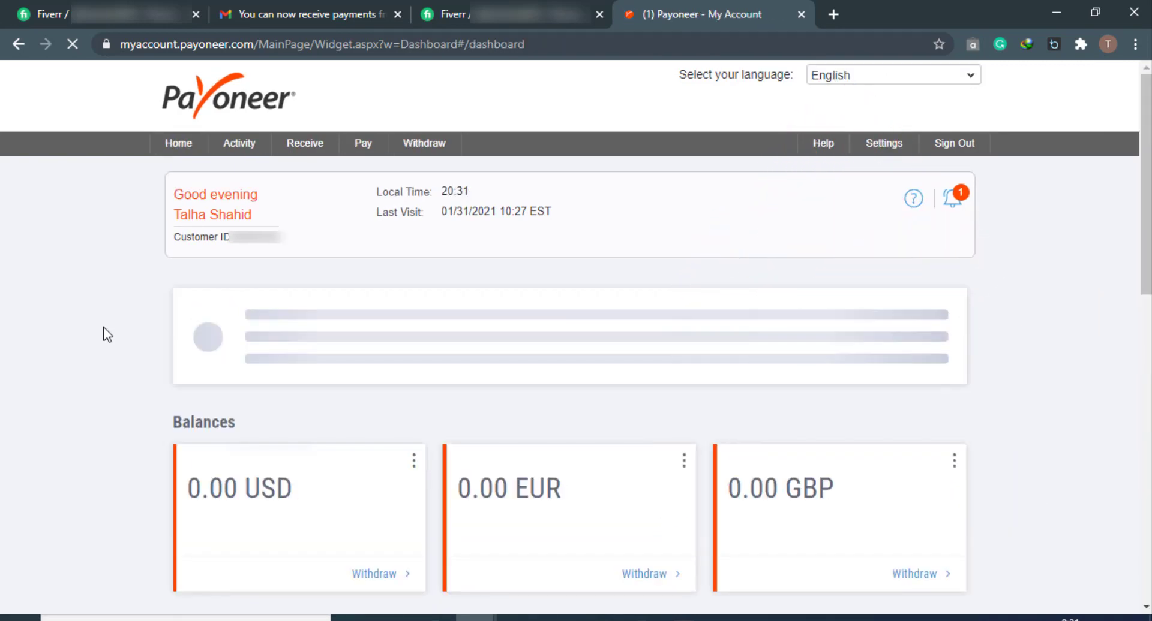
scroll(103, 328, down, 5)
scroll(103, 326, down, 2)
scroll(103, 326, up, 6)
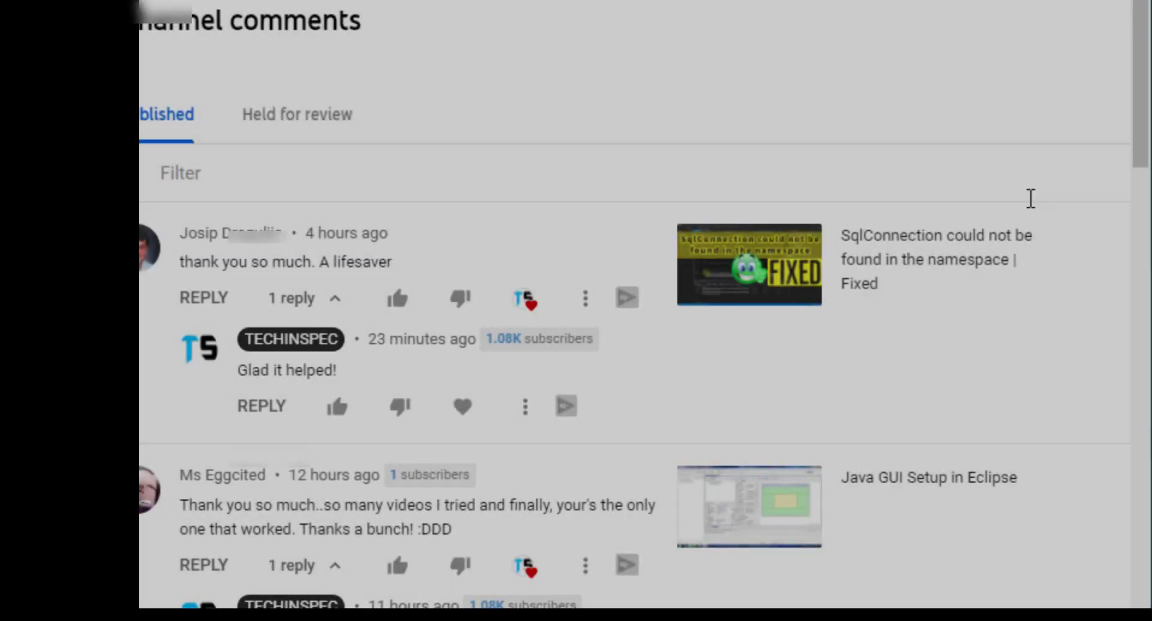
scroll(1029, 246, down, 15)
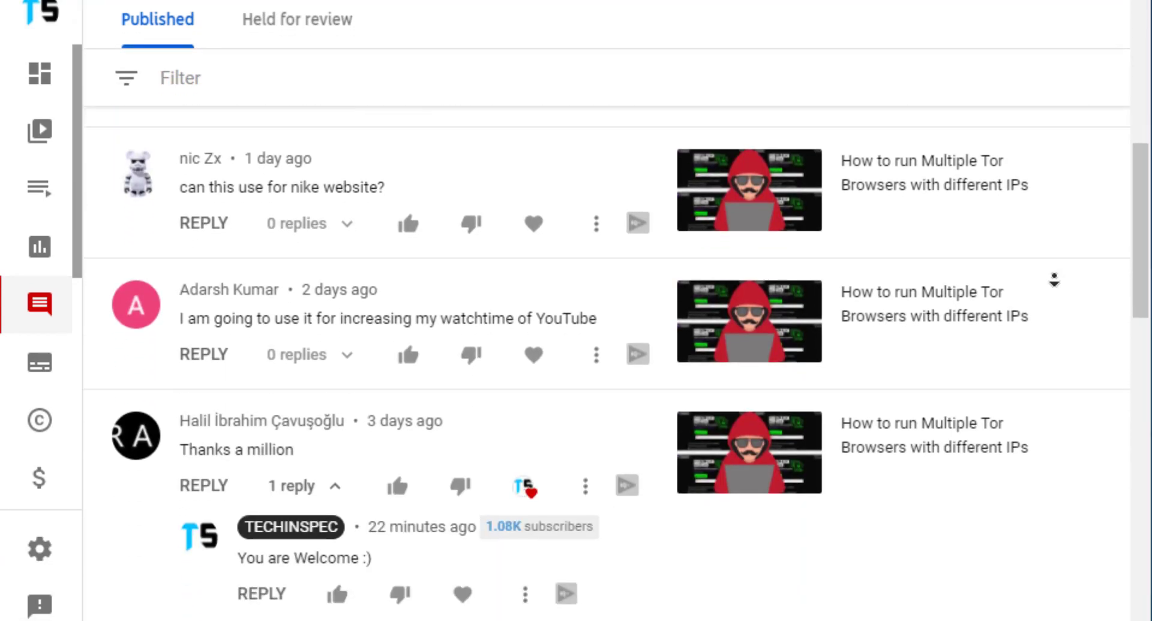
scroll(1054, 280, down, 15)
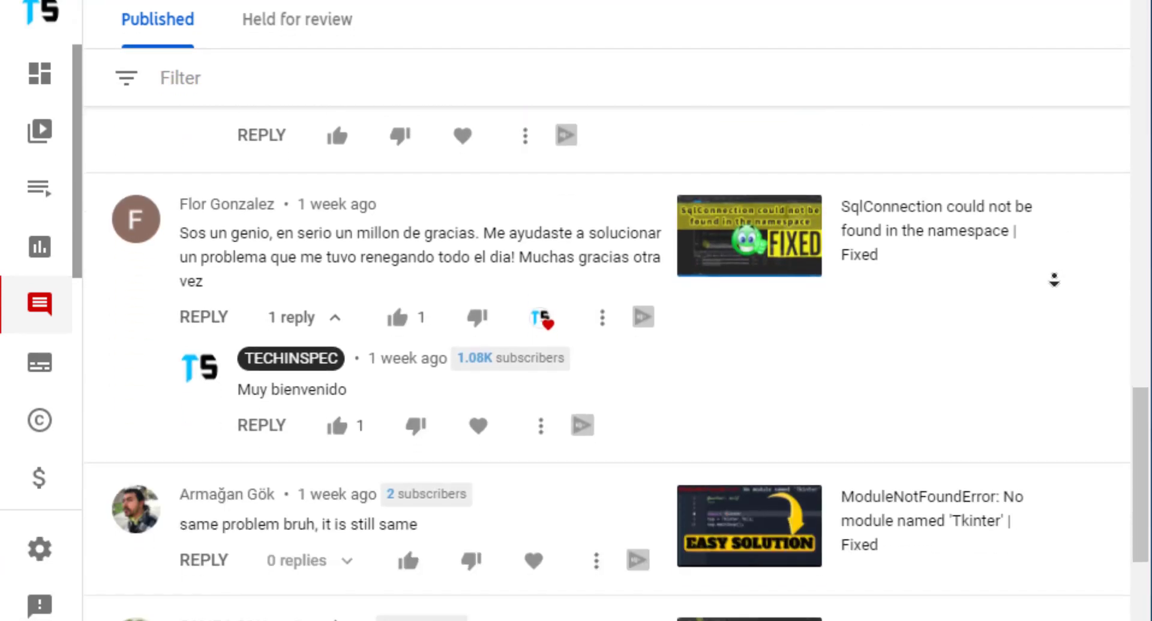